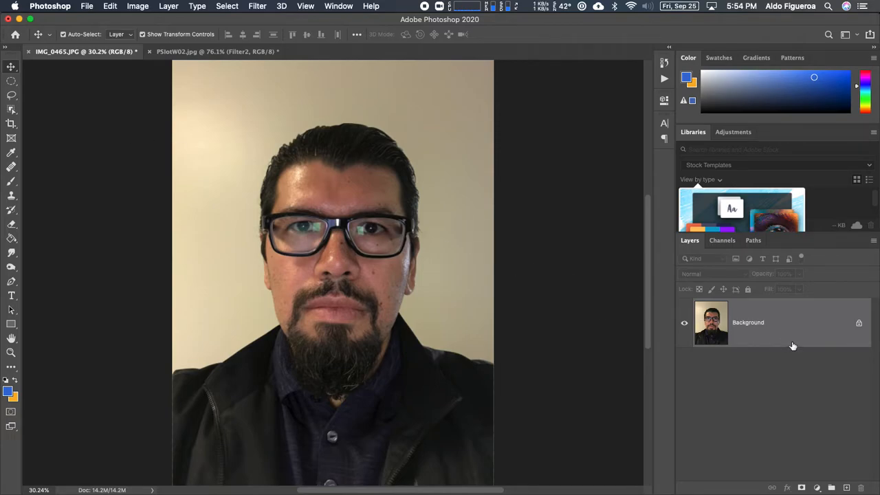
# Duplicate the Background layer and open the copy in the Liquify filter with the whole portrait in view
pyautogui.moveTo(804, 335); pyautogui.dragTo(846, 487)
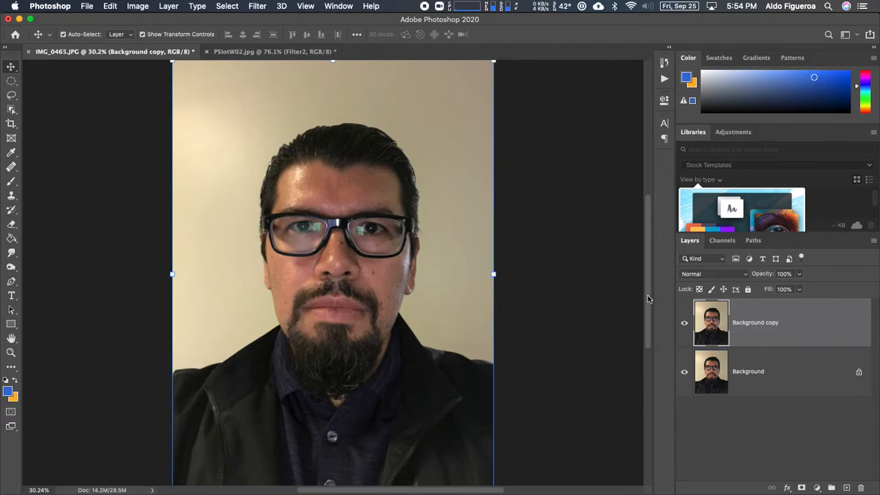
pyautogui.click(260, 7)
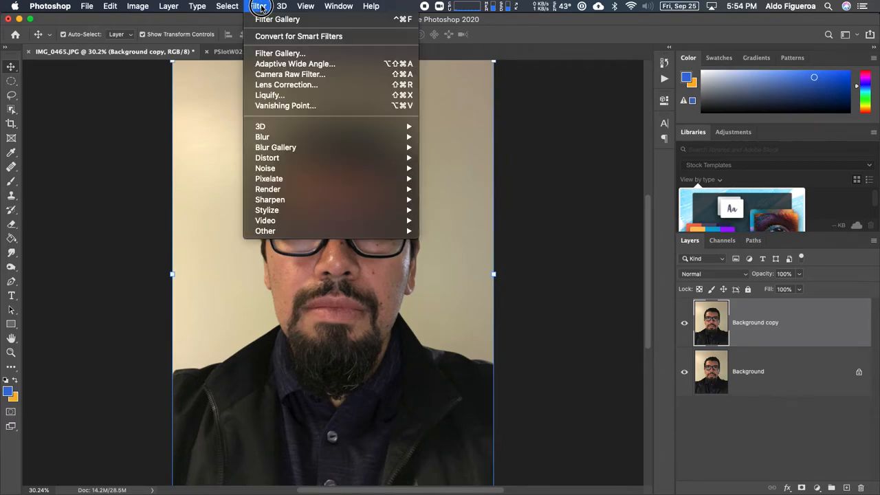
pyautogui.click(300, 98)
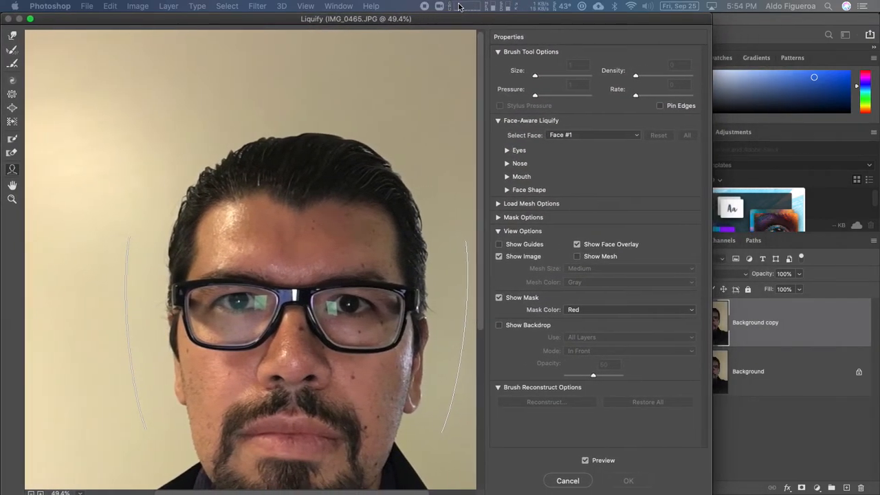
pyautogui.moveTo(710, 489); pyautogui.dragTo(878, 490)
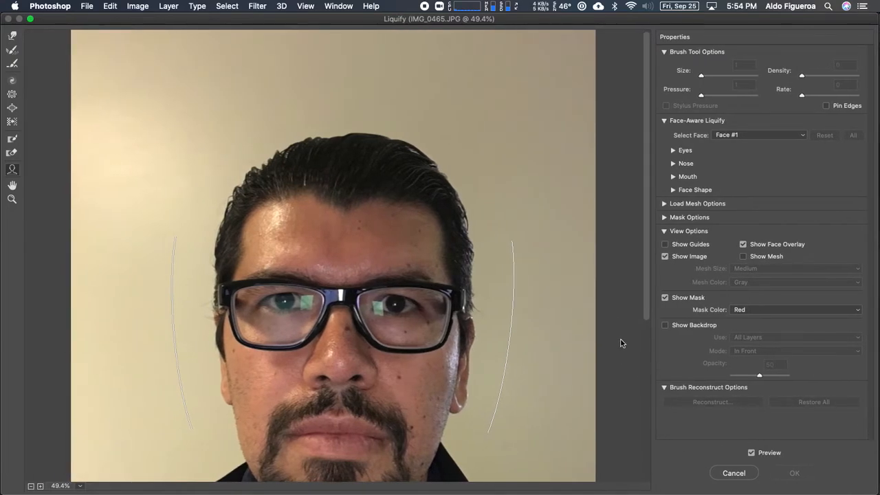
pyautogui.press('super+0')
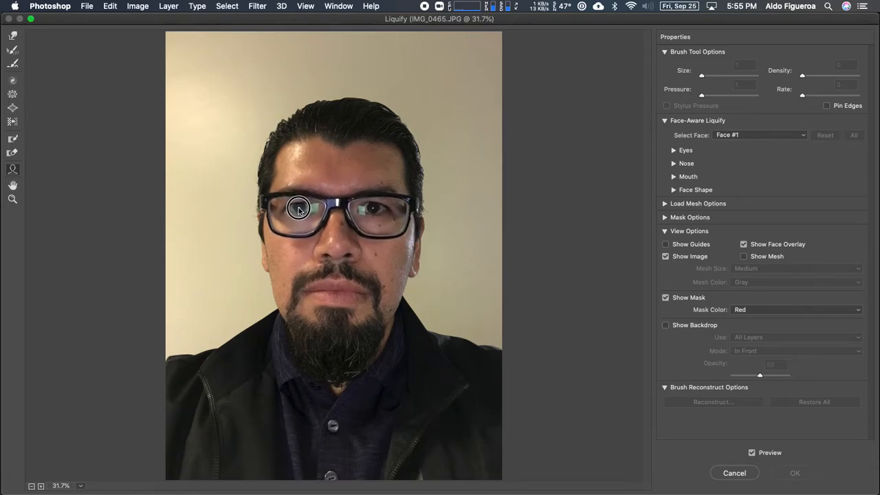
# Use the Face tool to bring size, height, width and tilt of both eyes to 100
pyautogui.moveTo(305, 201); pyautogui.dragTo(304, 204)
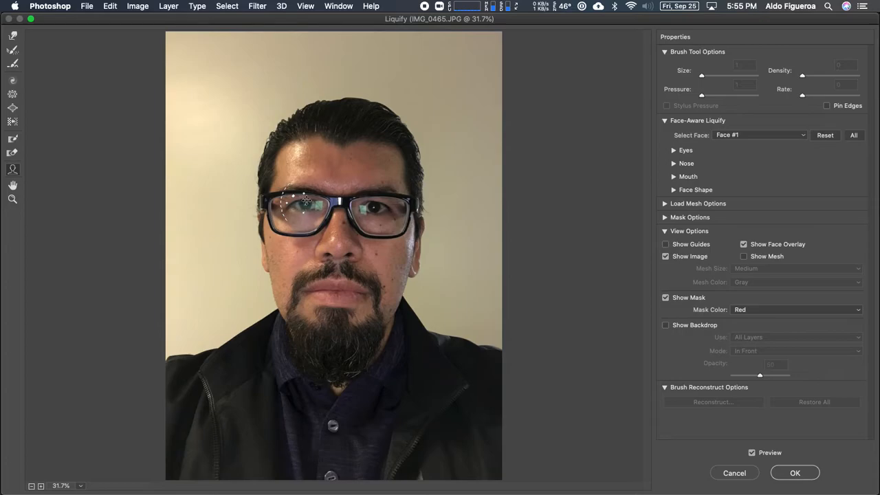
pyautogui.moveTo(303, 214); pyautogui.dragTo(304, 221)
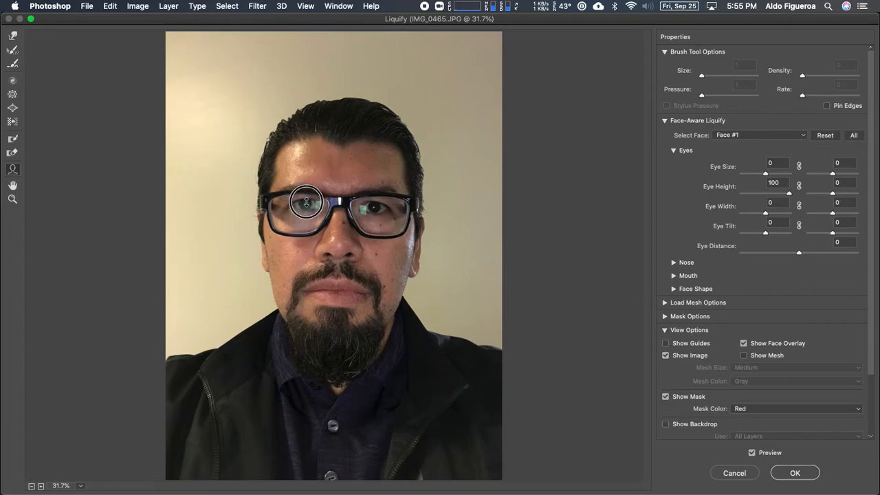
pyautogui.moveTo(292, 197); pyautogui.dragTo(262, 205)
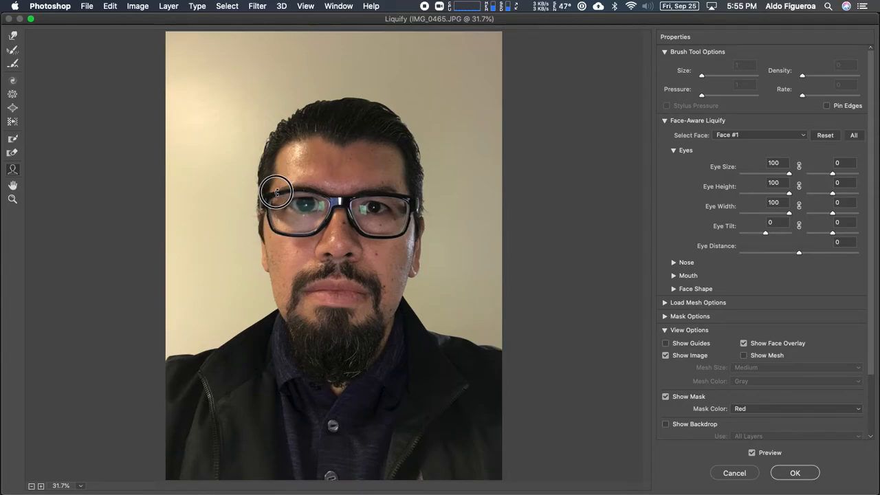
pyautogui.moveTo(277, 185); pyautogui.dragTo(279, 182)
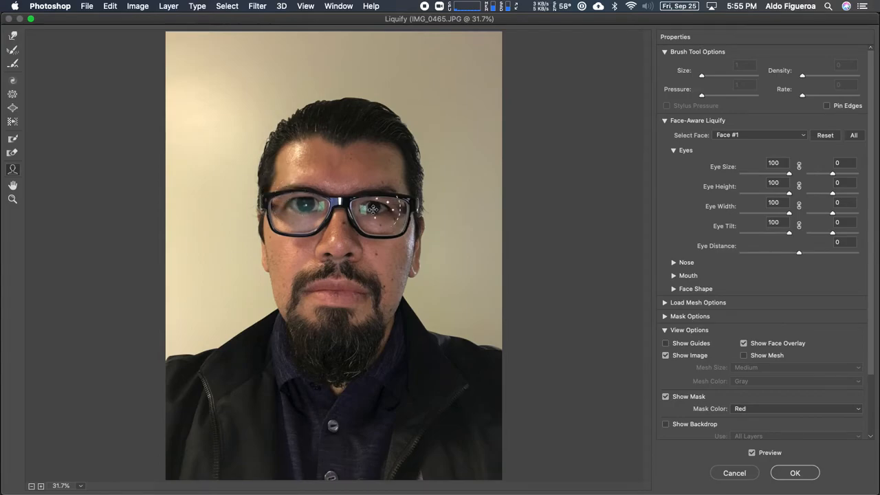
pyautogui.moveTo(377, 197); pyautogui.dragTo(377, 218)
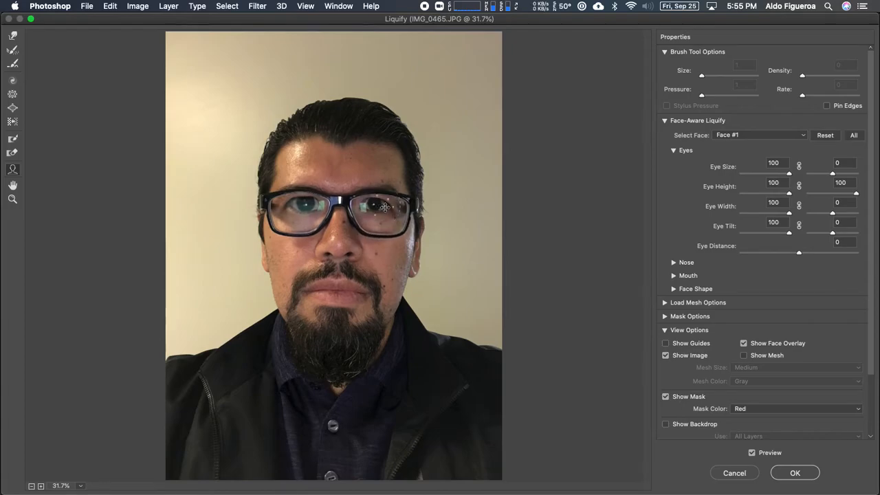
pyautogui.moveTo(396, 197)
pyautogui.mouseDown()
pyautogui.moveTo(407, 187)
pyautogui.moveTo(409, 206)
pyautogui.moveTo(424, 206)
pyautogui.moveTo(408, 192)
pyautogui.mouseUp()
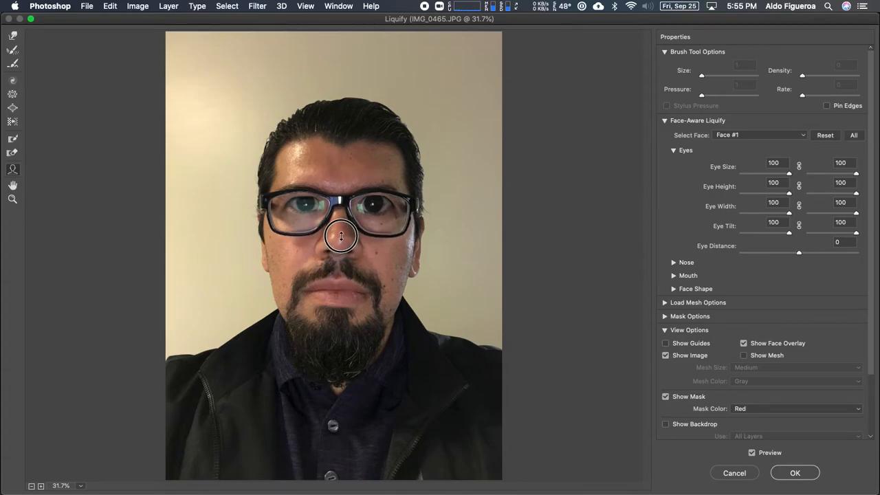
# Reshape the nose to height 100 and width -100, and the mouth to smile 100, lower lip 100 and width -100
pyautogui.moveTo(339, 238); pyautogui.dragTo(339, 220)
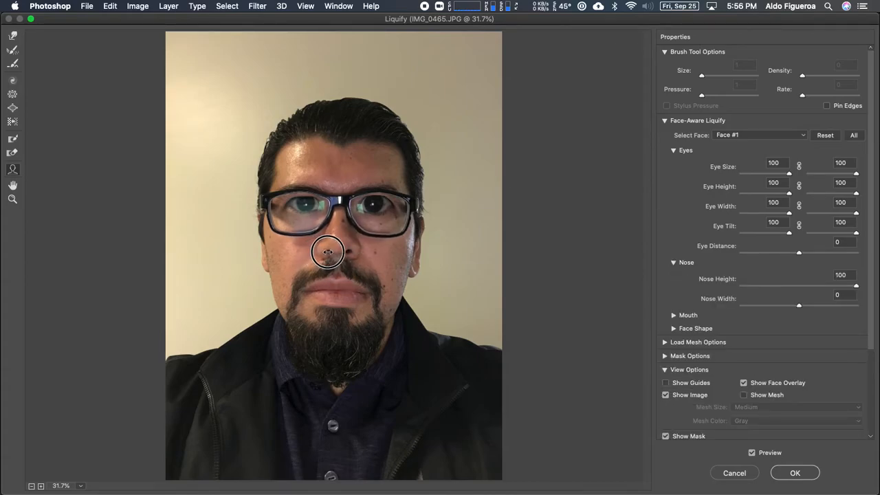
pyautogui.moveTo(316, 255); pyautogui.dragTo(336, 254)
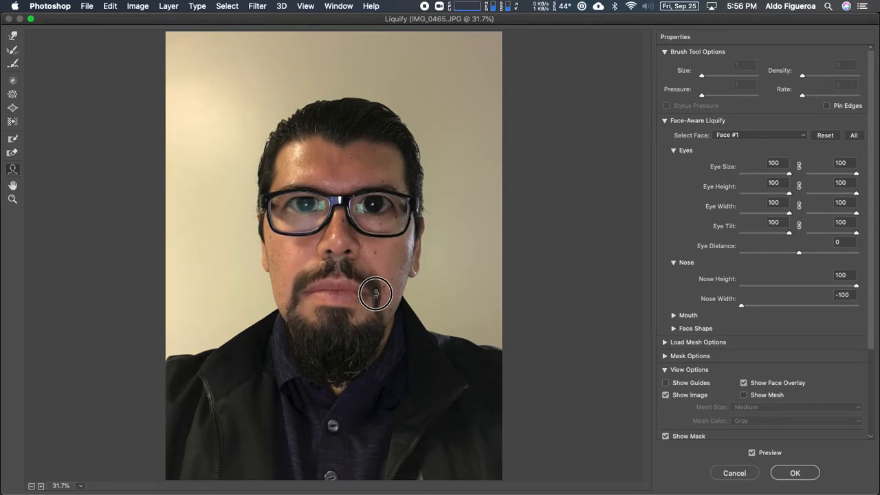
pyautogui.moveTo(374, 275)
pyautogui.mouseDown()
pyautogui.moveTo(373, 259)
pyautogui.moveTo(370, 273)
pyautogui.mouseUp()
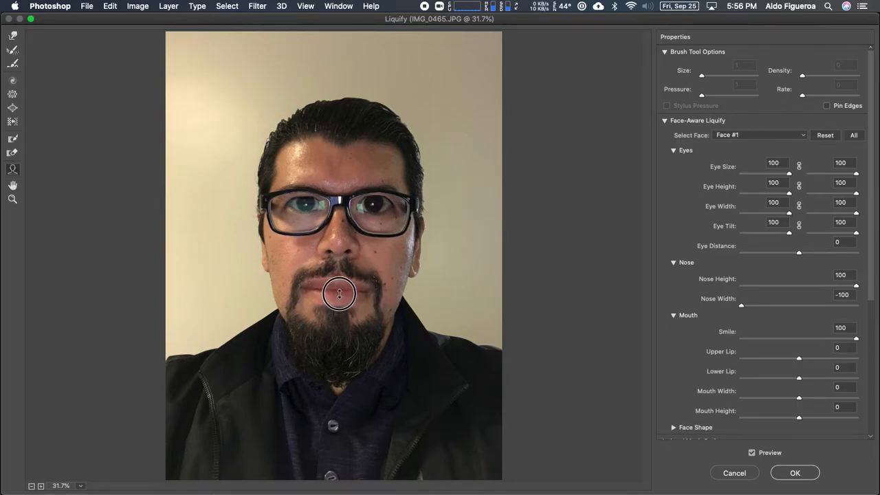
pyautogui.moveTo(341, 280); pyautogui.dragTo(341, 276)
pyautogui.click(340, 280)
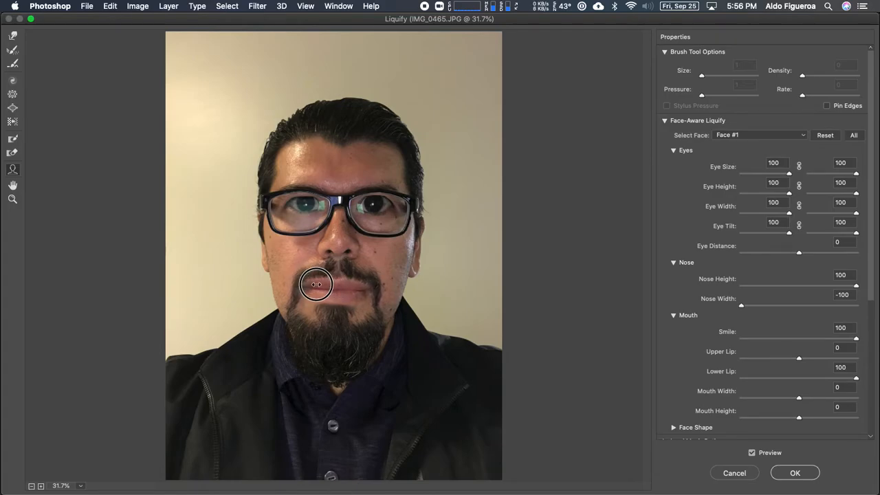
pyautogui.moveTo(316, 285); pyautogui.dragTo(334, 286)
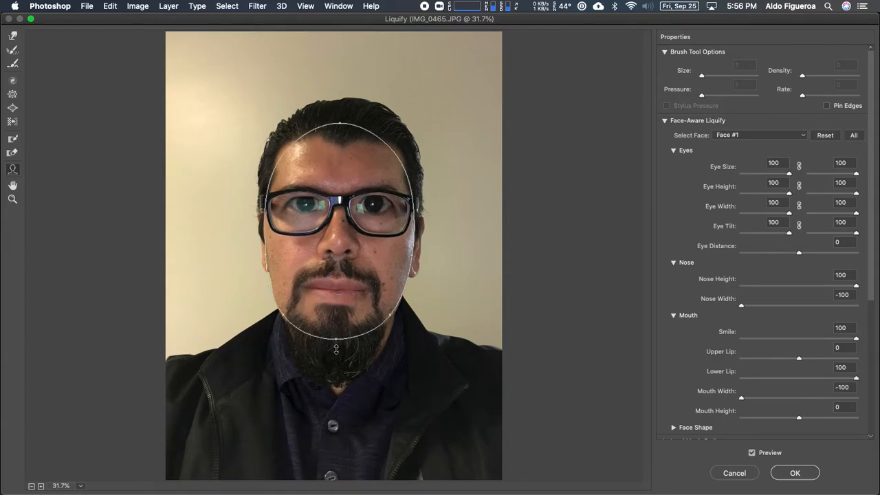
# Adjust the face outline with the Face tool by raising the chin, widening the face and raising the forehead
pyautogui.moveTo(333, 353); pyautogui.dragTo(333, 323)
pyautogui.moveTo(272, 252); pyautogui.dragTo(217, 253)
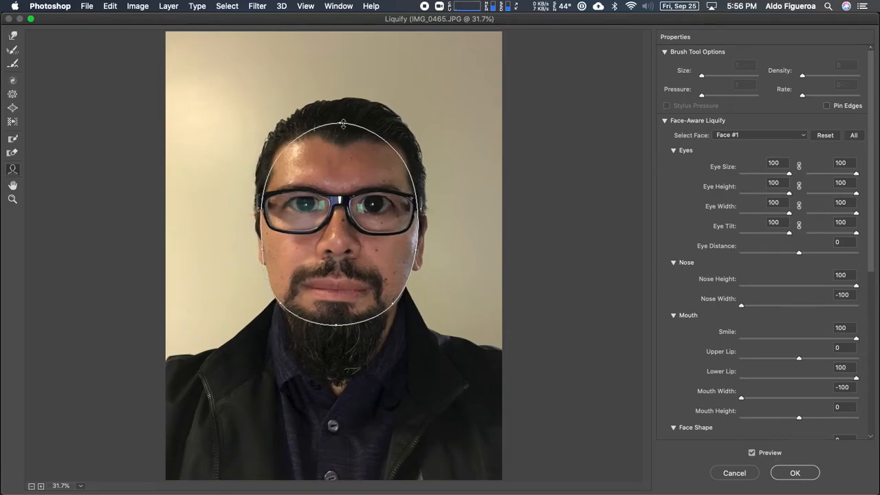
pyautogui.moveTo(341, 123); pyautogui.dragTo(341, 86)
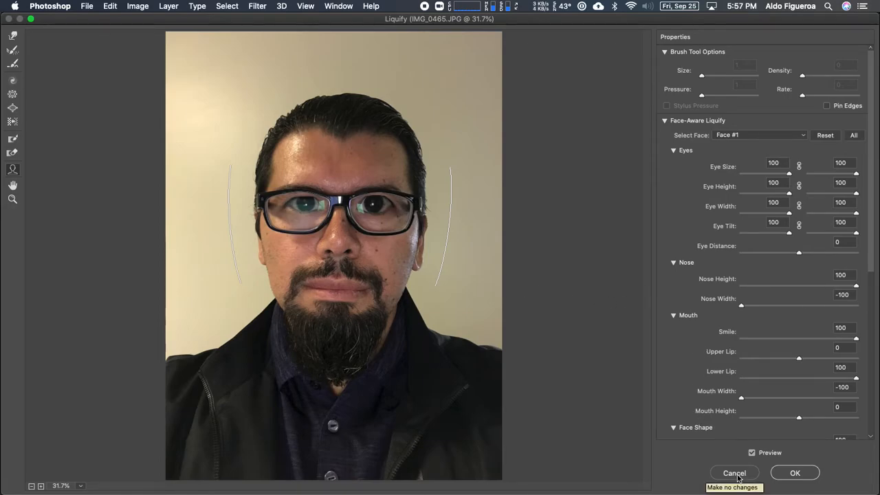
# Set the Reconstruct tool's brush size to 600 and apply the Liquify changes to the layer copy
pyautogui.press('alt')
pyautogui.press('alt')
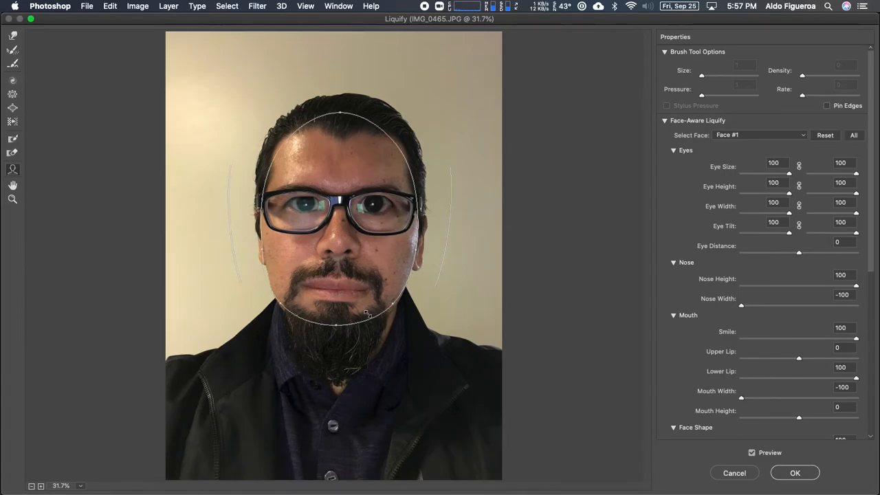
pyautogui.click(13, 53)
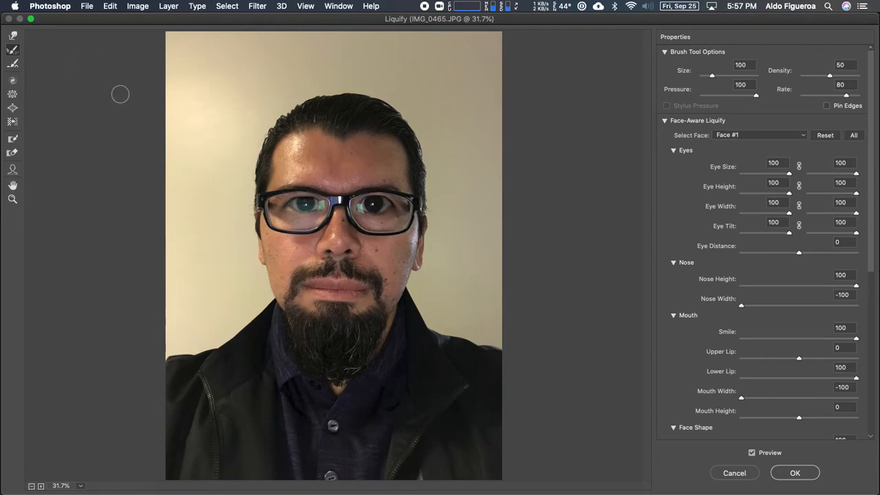
pyautogui.press(']')
pyautogui.press(']')
pyautogui.press(']')
pyautogui.press(']')
pyautogui.press(']')
pyautogui.press(']')
pyautogui.press(']')
pyautogui.press(']')
pyautogui.press(']')
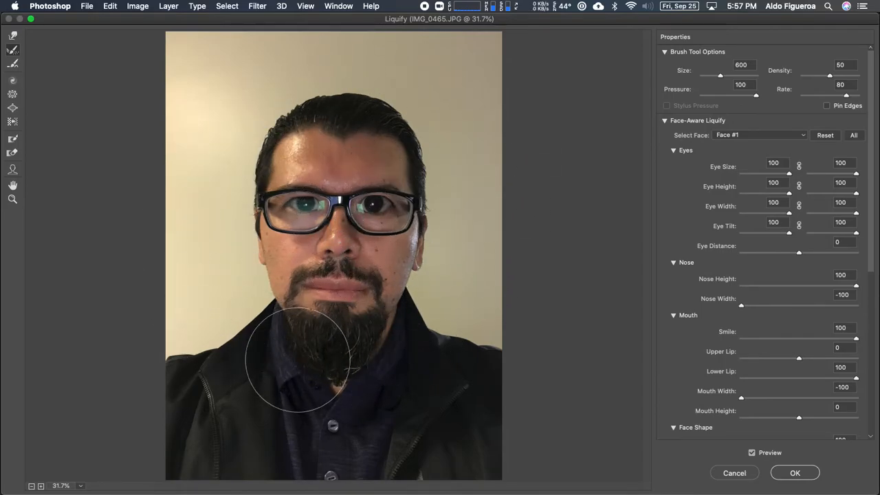
pyautogui.click(795, 472)
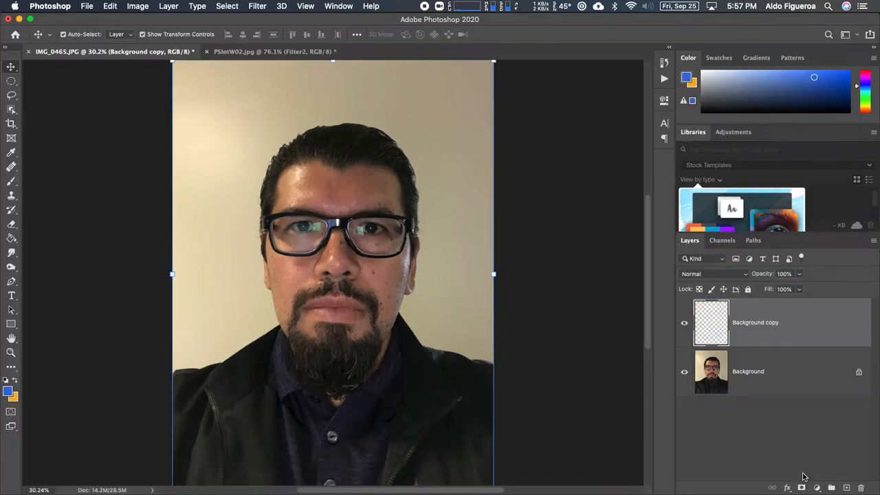
# Toggle the Background copy layer's visibility to compare the portrait before and after, and leave the layer hidden
pyautogui.click(684, 329)
pyautogui.click(685, 329)
pyautogui.click(685, 329)
pyautogui.click(684, 329)
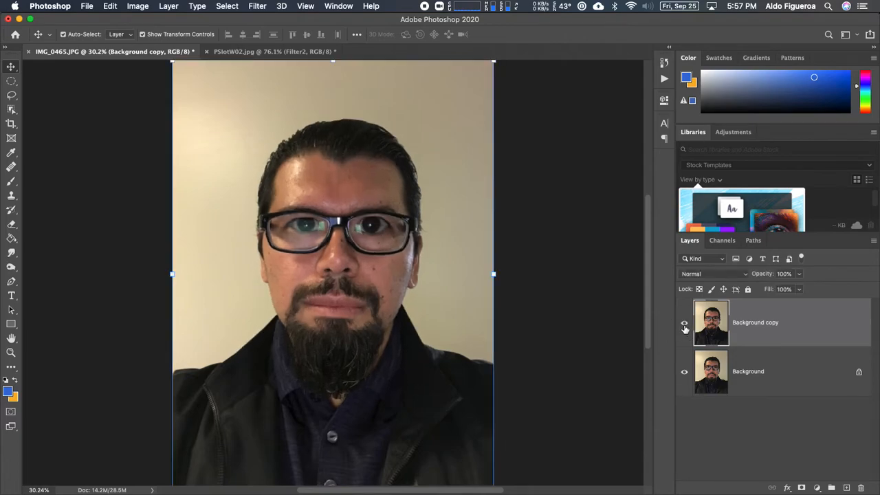
pyautogui.click(685, 328)
pyautogui.click(684, 328)
pyautogui.click(684, 328)
pyautogui.click(685, 329)
pyautogui.click(685, 329)
pyautogui.click(684, 329)
pyautogui.click(684, 329)
pyautogui.click(684, 329)
pyautogui.click(685, 329)
# Duplicate the original Background layer again and open the new copy in the Liquify filter
pyautogui.moveTo(799, 395); pyautogui.dragTo(846, 488)
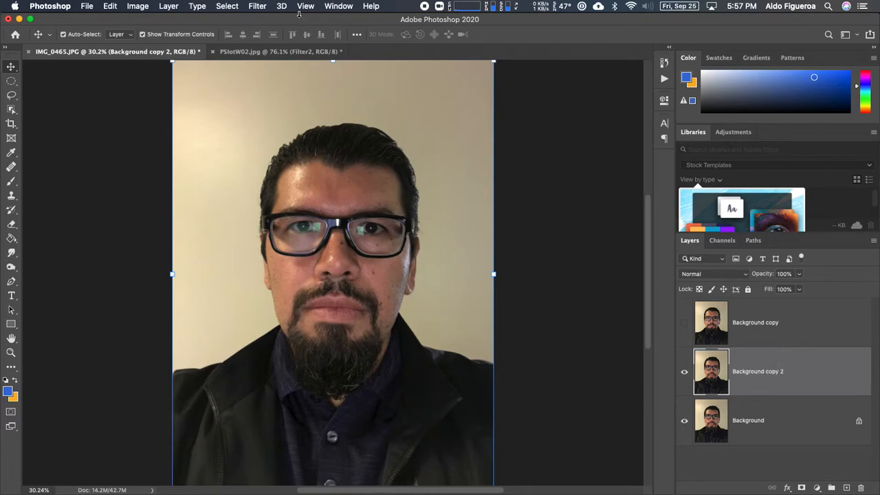
pyautogui.click(259, 7)
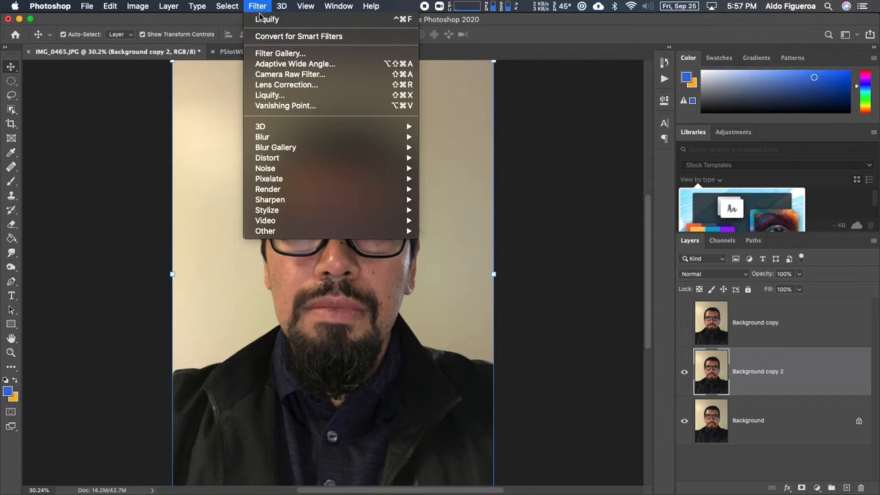
pyautogui.click(278, 21)
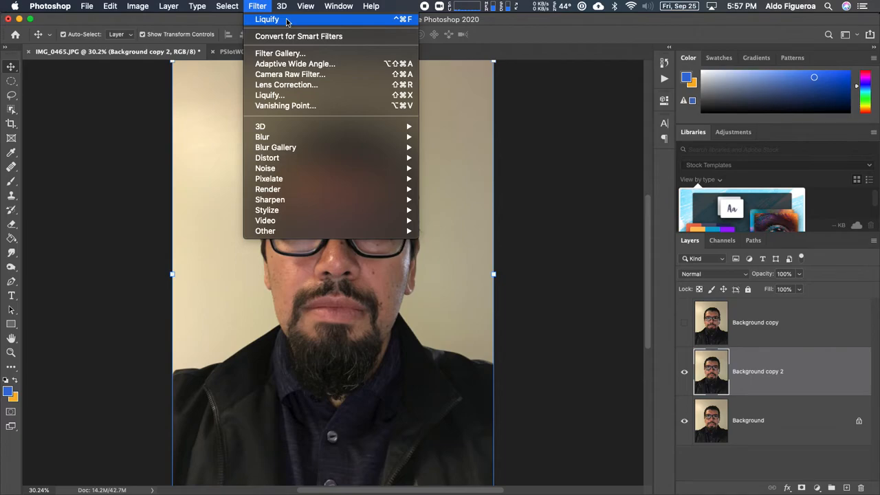
pyautogui.click(294, 96)
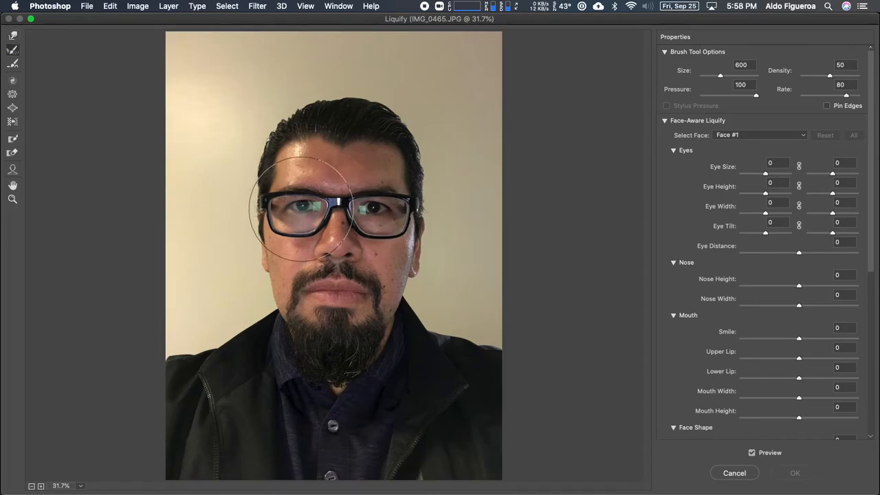
# Smear the eyes and nose with the Forward Warp tool at brush size 300, and restore them with the Reconstruct tool
pyautogui.moveTo(303, 198); pyautogui.dragTo(300, 210)
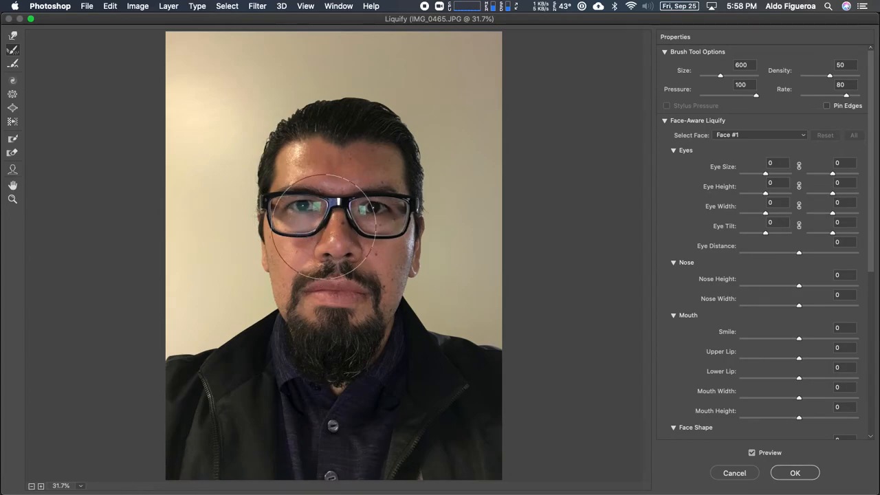
pyautogui.click(12, 36)
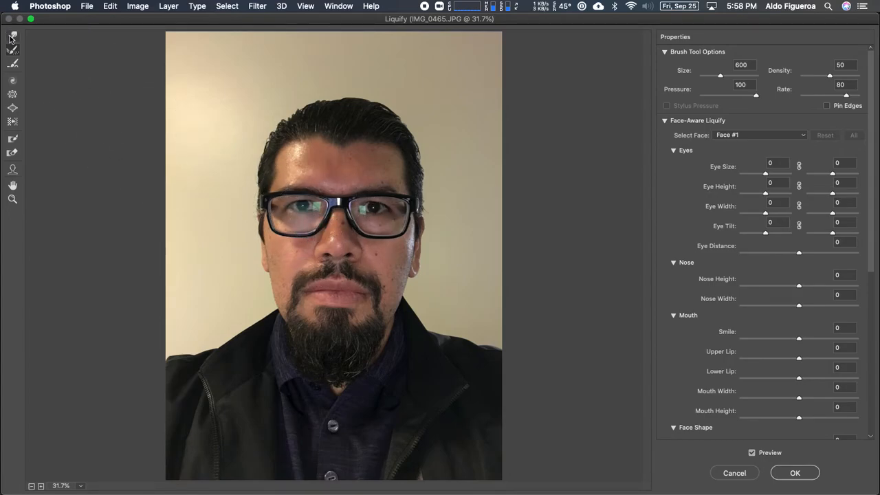
pyautogui.press(']')
pyautogui.press(']')
pyautogui.press(']')
pyautogui.press(']')
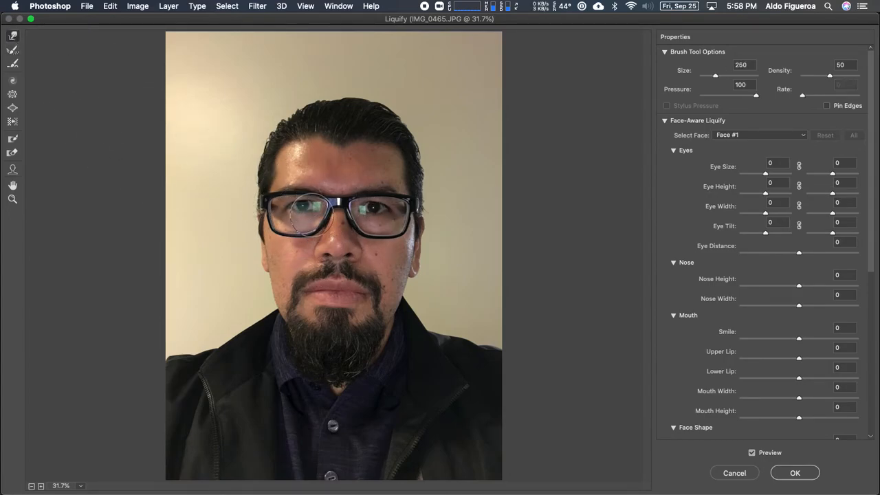
pyautogui.moveTo(306, 211)
pyautogui.mouseDown()
pyautogui.moveTo(299, 200)
pyautogui.moveTo(313, 246)
pyautogui.moveTo(365, 219)
pyautogui.moveTo(348, 227)
pyautogui.moveTo(384, 176)
pyautogui.moveTo(422, 262)
pyautogui.moveTo(395, 244)
pyautogui.moveTo(347, 260)
pyautogui.moveTo(286, 249)
pyautogui.moveTo(336, 251)
pyautogui.moveTo(346, 232)
pyautogui.moveTo(322, 223)
pyautogui.moveTo(306, 258)
pyautogui.moveTo(356, 263)
pyautogui.moveTo(354, 218)
pyautogui.moveTo(312, 221)
pyautogui.moveTo(289, 241)
pyautogui.moveTo(323, 186)
pyautogui.mouseUp()
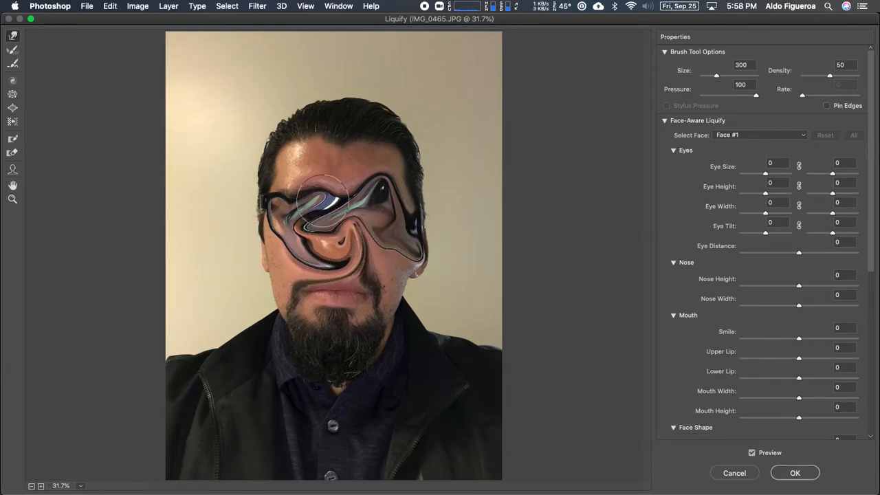
pyautogui.click(13, 50)
pyautogui.moveTo(289, 199)
pyautogui.mouseDown()
pyautogui.moveTo(321, 214)
pyautogui.moveTo(311, 237)
pyautogui.moveTo(317, 206)
pyautogui.moveTo(343, 256)
pyautogui.moveTo(317, 269)
pyautogui.moveTo(361, 252)
pyautogui.moveTo(332, 236)
pyautogui.moveTo(369, 207)
pyautogui.moveTo(422, 236)
pyautogui.mouseUp()
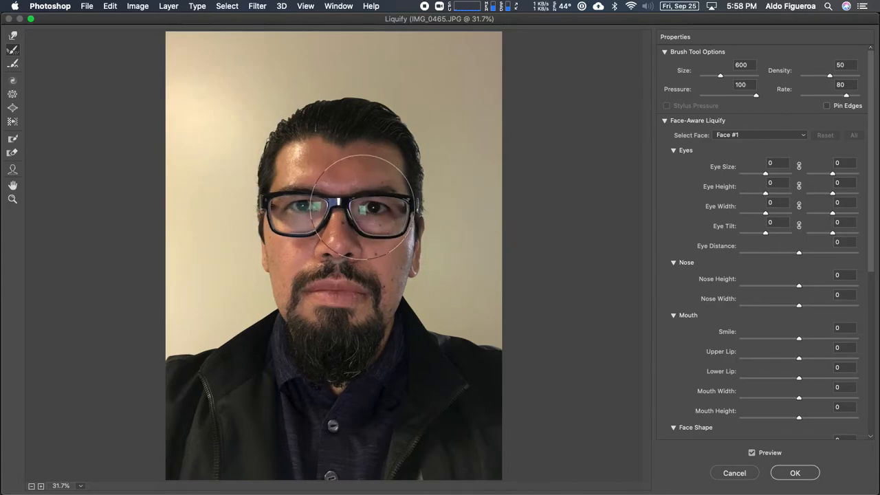
# Try the Smooth tool on a warp made around one eye, and restore the eye with the Reconstruct tool
pyautogui.click(13, 35)
pyautogui.moveTo(347, 205)
pyautogui.mouseDown()
pyautogui.moveTo(295, 207)
pyautogui.moveTo(294, 193)
pyautogui.mouseUp()
pyautogui.press('super+z')
pyautogui.click(13, 63)
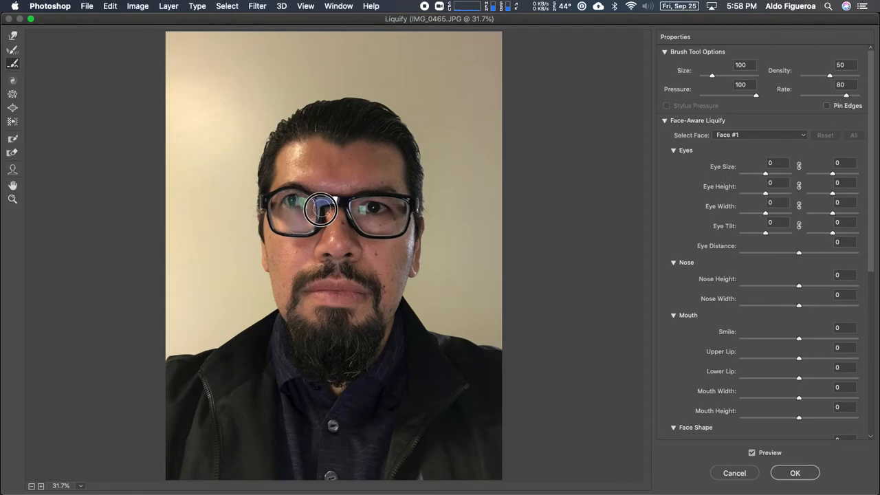
pyautogui.click(13, 50)
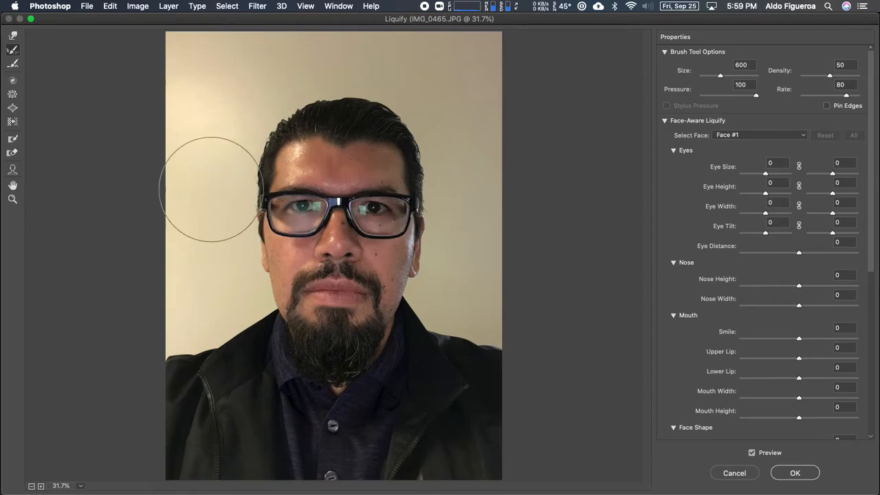
# Twist both eyes with the Twirl Clockwise tool at brush size 250
pyautogui.click(13, 81)
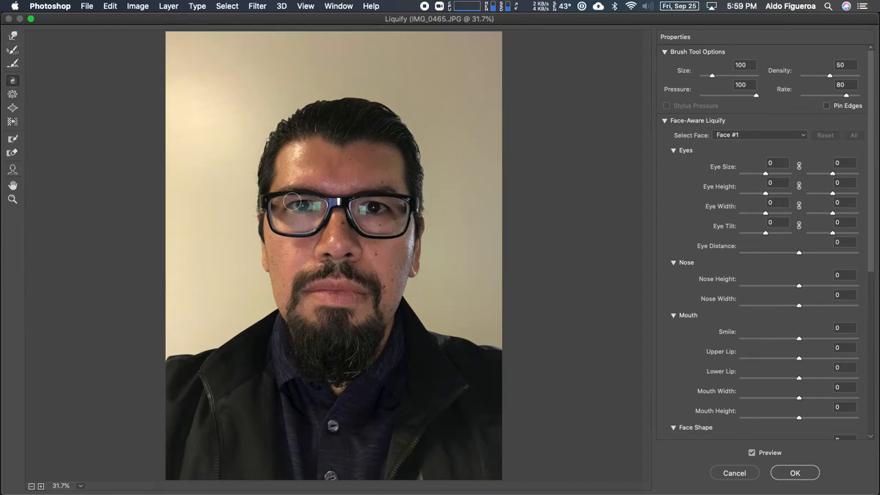
pyautogui.press(']')
pyautogui.press(']')
pyautogui.press(']')
pyautogui.moveTo(377, 208); pyautogui.dragTo(377, 208)
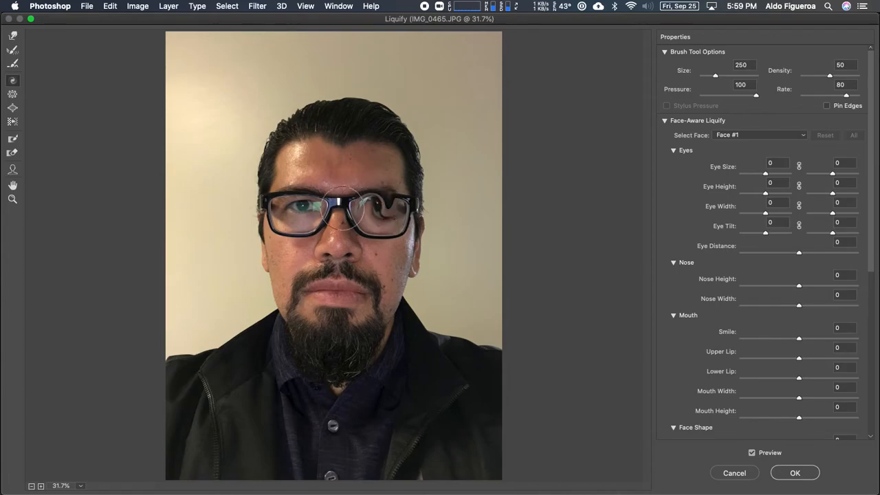
pyautogui.click(304, 206)
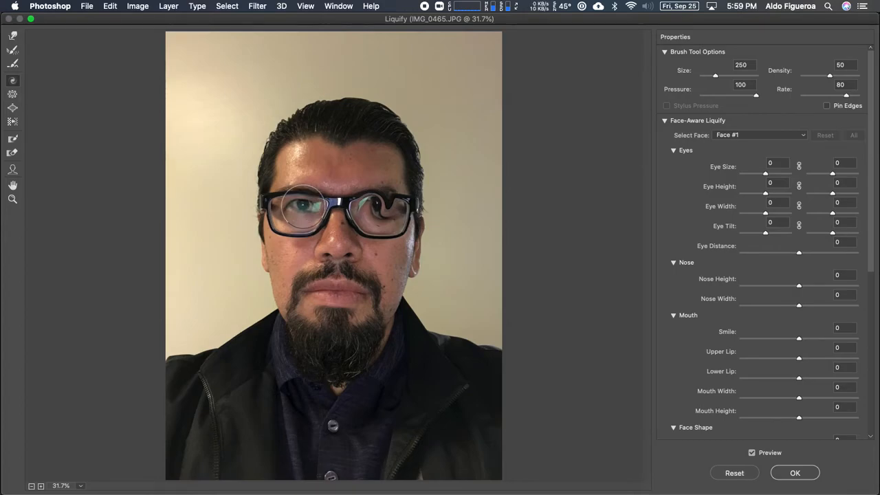
pyautogui.click(304, 206)
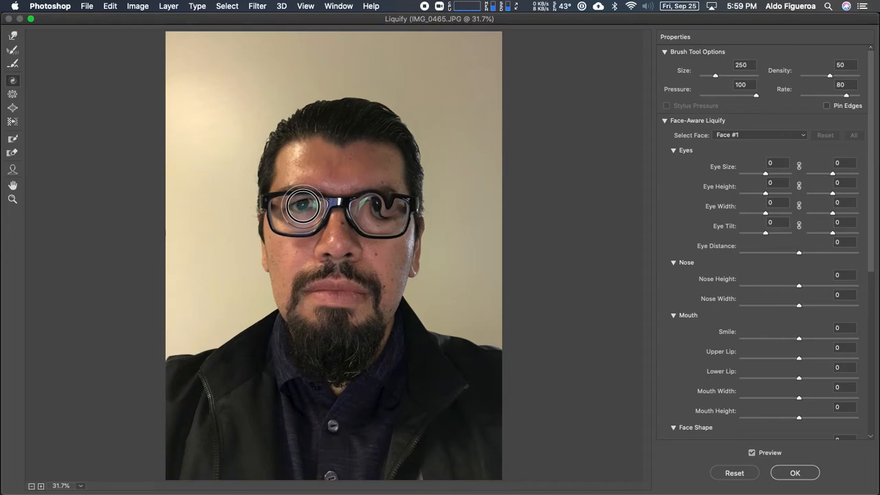
pyautogui.moveTo(303, 206); pyautogui.dragTo(303, 206)
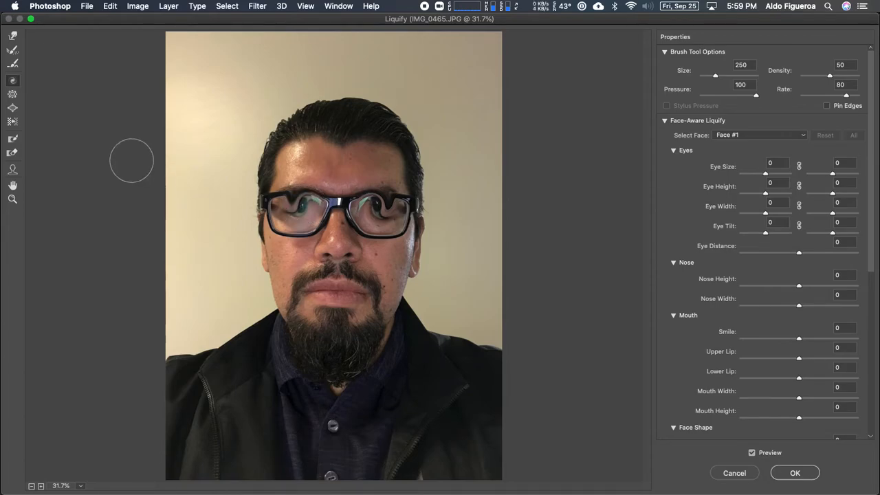
# Shrink the tip of the nose with the Pucker tool at brush size 400
pyautogui.click(12, 95)
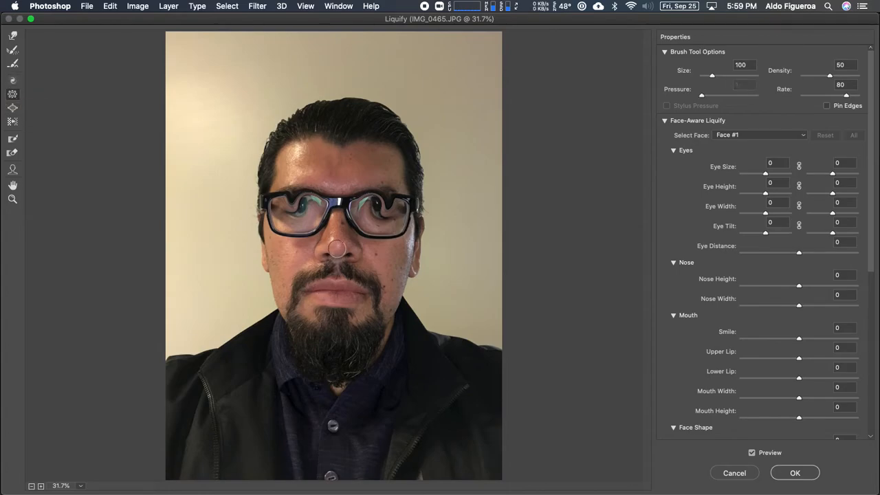
pyautogui.press(']')
pyautogui.press(']')
pyautogui.press(']')
pyautogui.press(']')
pyautogui.press(']')
pyautogui.press(']')
pyautogui.click(339, 248)
pyautogui.click(338, 248)
pyautogui.click(338, 248)
pyautogui.click(363, 331)
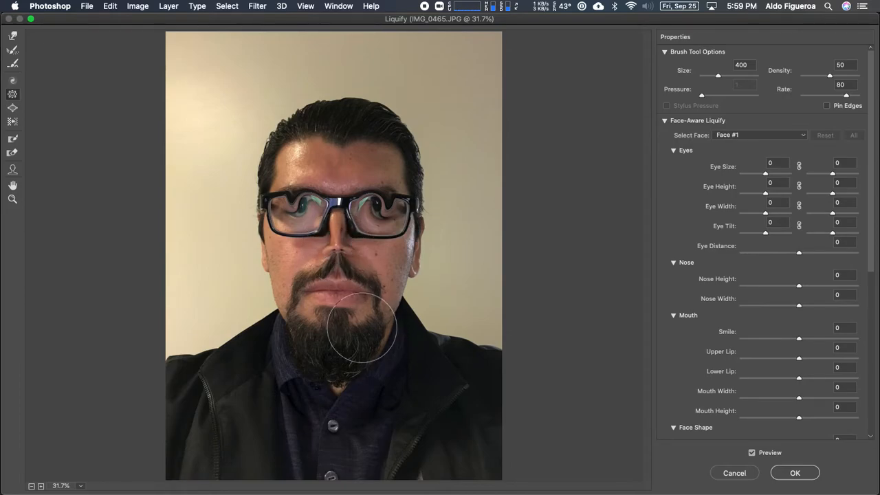
# Inflate the lips with the Bloat tool at brush size 500
pyautogui.click(12, 109)
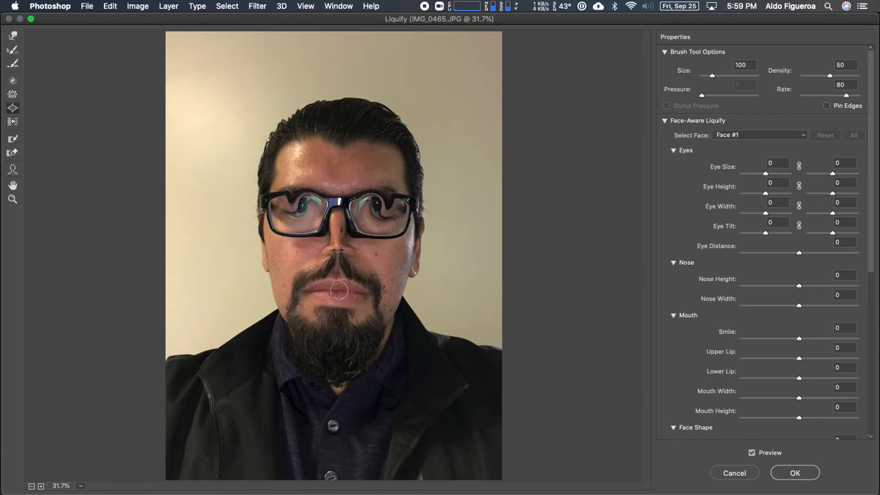
pyautogui.press(']')
pyautogui.press(']')
pyautogui.press(']')
pyautogui.press(']')
pyautogui.press(']')
pyautogui.press(']')
pyautogui.press(']')
pyautogui.moveTo(334, 290)
pyautogui.mouseDown()
pyautogui.moveTo(358, 293)
pyautogui.moveTo(295, 291)
pyautogui.moveTo(326, 284)
pyautogui.moveTo(387, 300)
pyautogui.mouseUp()
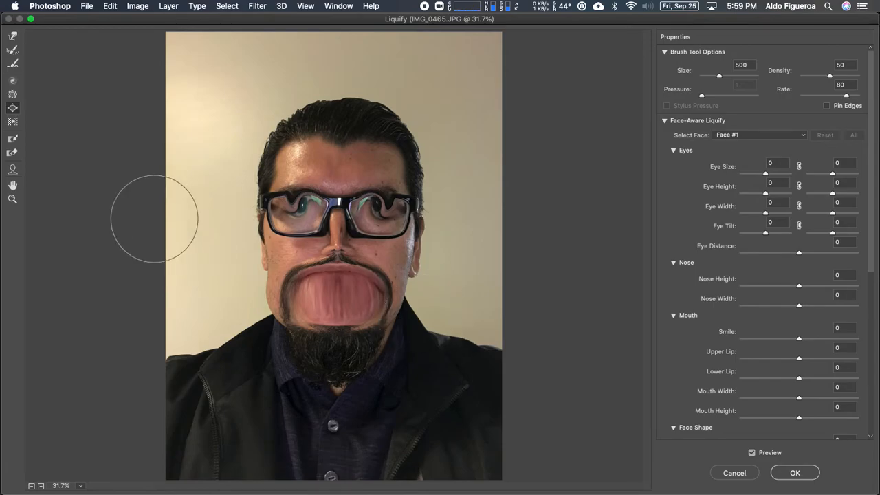
# Try pushing both sides of the face inward with the Push Left tool at brush size 600, and restore the face with the Reconstruct tool
pyautogui.click(12, 123)
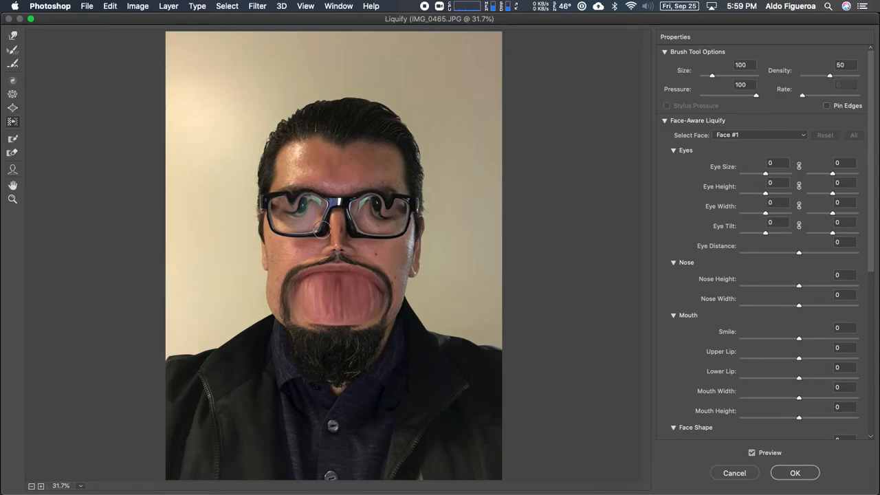
pyautogui.press(']')
pyautogui.press(']')
pyautogui.press(']')
pyautogui.press(']')
pyautogui.press(']')
pyautogui.press(']')
pyautogui.press(']')
pyautogui.press(']')
pyautogui.press(']')
pyautogui.press(']')
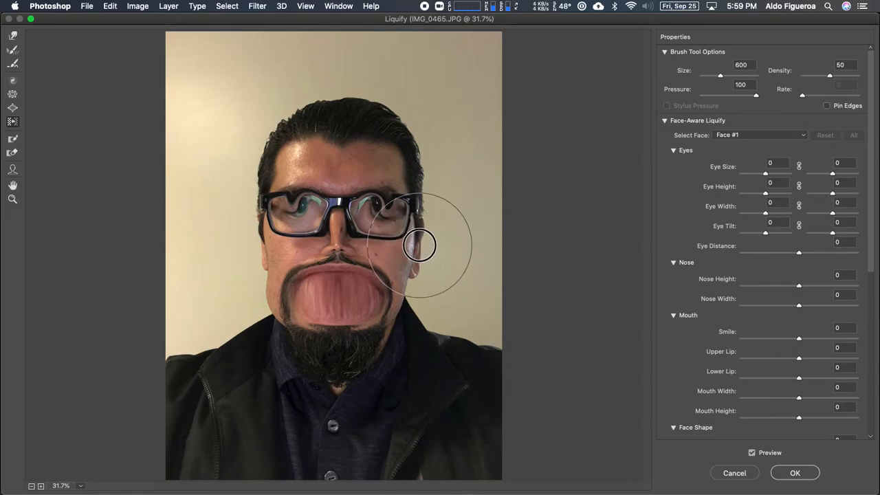
pyautogui.moveTo(427, 244)
pyautogui.mouseDown()
pyautogui.moveTo(426, 229)
pyautogui.moveTo(422, 254)
pyautogui.mouseUp()
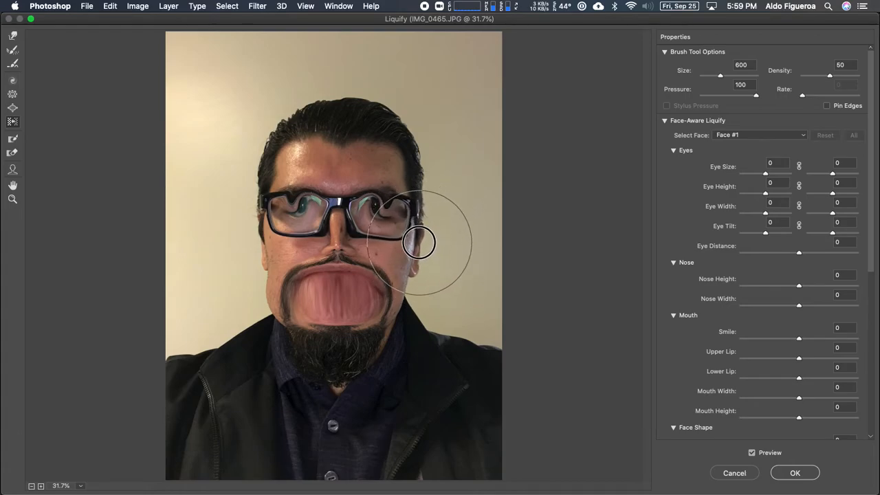
pyautogui.moveTo(421, 241); pyautogui.dragTo(421, 220)
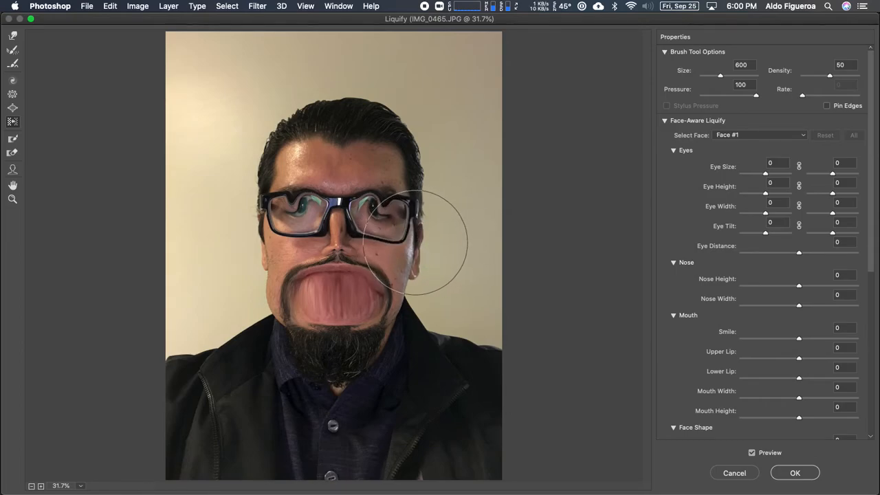
pyautogui.moveTo(418, 237); pyautogui.dragTo(417, 160)
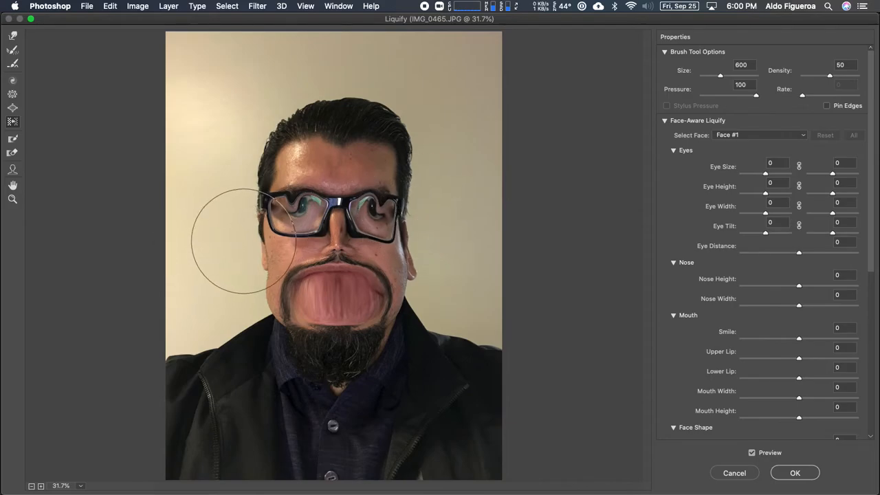
pyautogui.press('alt')
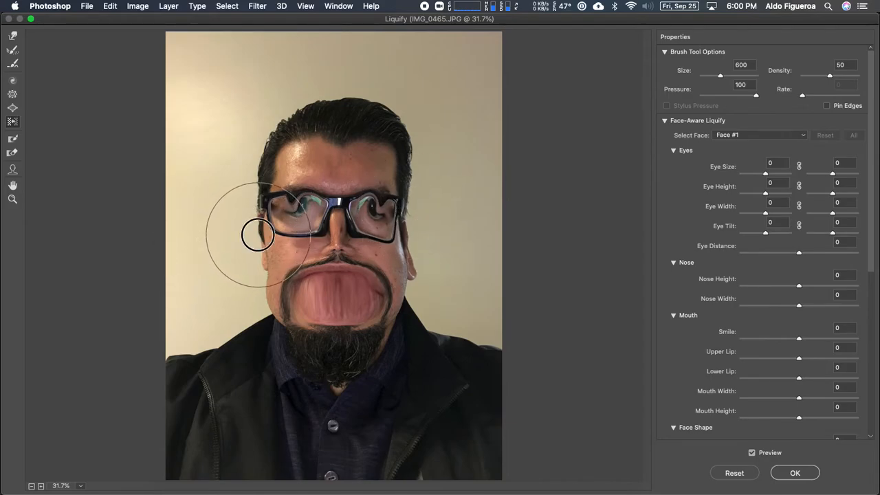
pyautogui.moveTo(258, 240)
pyautogui.mouseDown()
pyautogui.moveTo(262, 202)
pyautogui.moveTo(262, 221)
pyautogui.moveTo(271, 219)
pyautogui.moveTo(272, 187)
pyautogui.moveTo(275, 214)
pyautogui.moveTo(275, 182)
pyautogui.mouseUp()
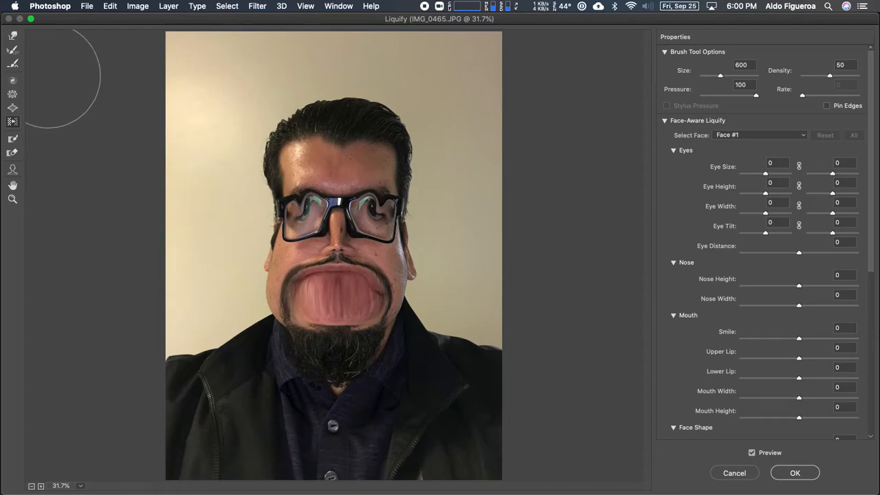
pyautogui.moveTo(383, 223)
pyautogui.mouseDown()
pyautogui.moveTo(324, 205)
pyautogui.moveTo(296, 181)
pyautogui.moveTo(396, 248)
pyautogui.moveTo(294, 330)
pyautogui.moveTo(406, 165)
pyautogui.moveTo(428, 277)
pyautogui.moveTo(239, 106)
pyautogui.moveTo(263, 346)
pyautogui.moveTo(376, 204)
pyautogui.moveTo(337, 374)
pyautogui.moveTo(312, 155)
pyautogui.moveTo(405, 189)
pyautogui.moveTo(396, 185)
pyautogui.mouseUp()
# Enlarge and round the subject's left eye with the Forward Warp tool at brush size 150
pyautogui.press('super+plus')
pyautogui.press('super+plus')
pyautogui.press('super+plus')
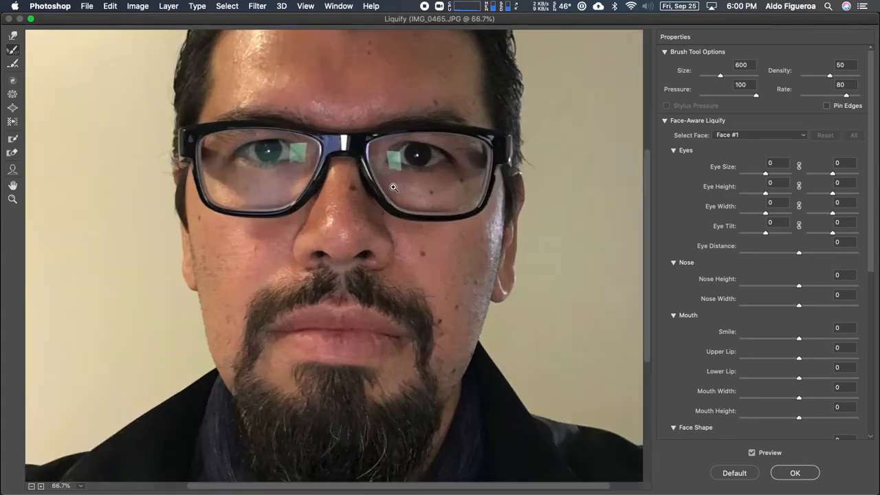
pyautogui.press('[')
pyautogui.press('[')
pyautogui.press('[')
pyautogui.press('[')
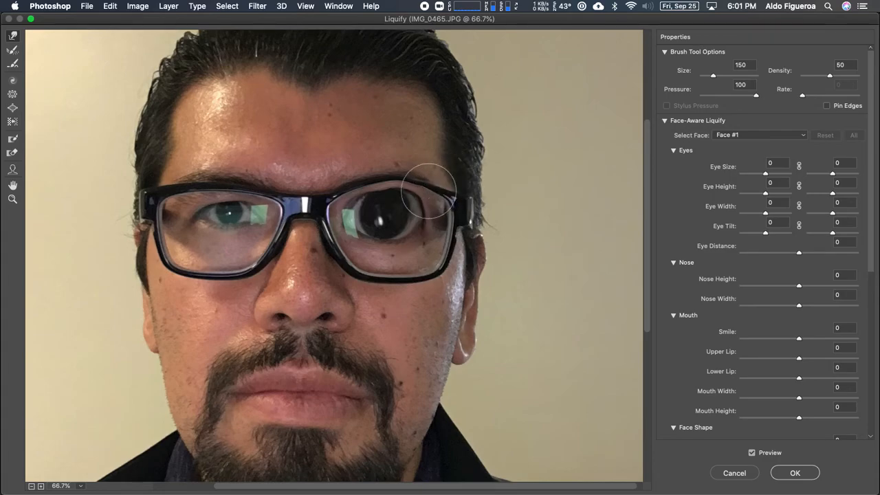
pyautogui.moveTo(381, 195)
pyautogui.mouseDown()
pyautogui.moveTo(379, 186)
pyautogui.moveTo(350, 194)
pyautogui.moveTo(345, 209)
pyautogui.mouseUp()
pyautogui.moveTo(410, 232)
pyautogui.mouseDown()
pyautogui.moveTo(415, 206)
pyautogui.moveTo(399, 203)
pyautogui.moveTo(398, 185)
pyautogui.moveTo(378, 183)
pyautogui.mouseUp()
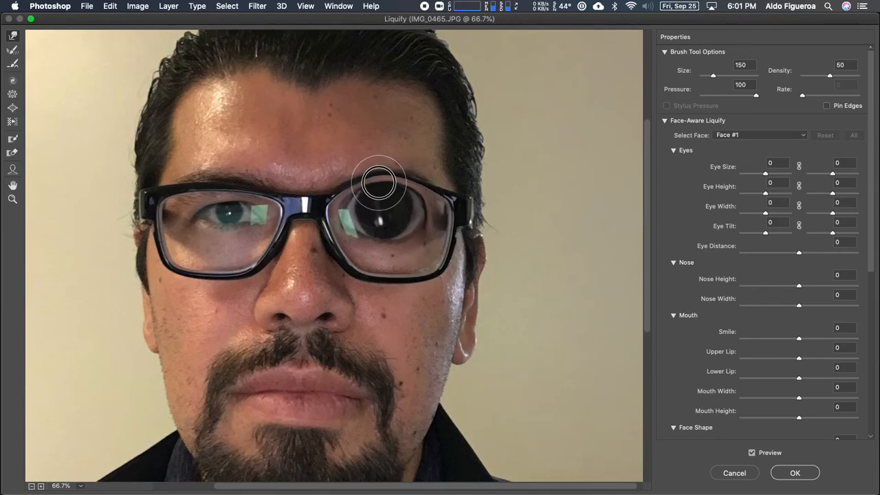
pyautogui.moveTo(415, 226); pyautogui.dragTo(419, 231)
pyautogui.moveTo(351, 201); pyautogui.dragTo(365, 237)
# Enlarge and round the subject's right eye to match the other with the Forward Warp tool at brush size 150
pyautogui.moveTo(229, 213)
pyautogui.mouseDown()
pyautogui.moveTo(205, 198)
pyautogui.moveTo(242, 195)
pyautogui.moveTo(262, 206)
pyautogui.moveTo(246, 198)
pyautogui.moveTo(238, 226)
pyautogui.moveTo(258, 223)
pyautogui.moveTo(252, 204)
pyautogui.moveTo(266, 187)
pyautogui.moveTo(239, 181)
pyautogui.mouseUp()
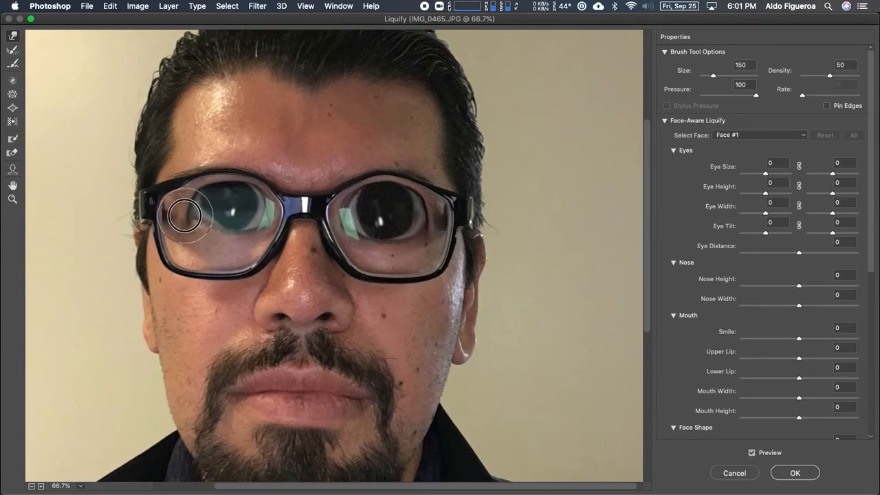
pyautogui.moveTo(205, 217); pyautogui.dragTo(242, 229)
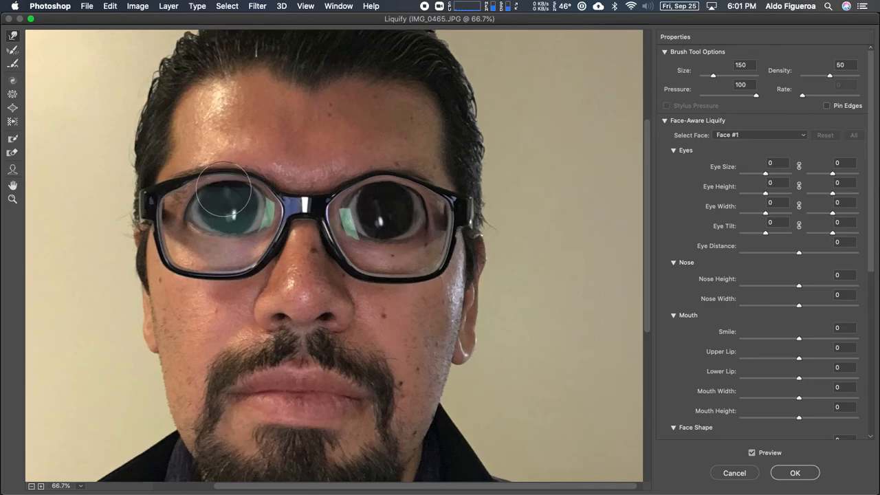
pyautogui.moveTo(239, 197)
pyautogui.mouseDown()
pyautogui.moveTo(246, 188)
pyautogui.moveTo(208, 188)
pyautogui.moveTo(180, 210)
pyautogui.mouseUp()
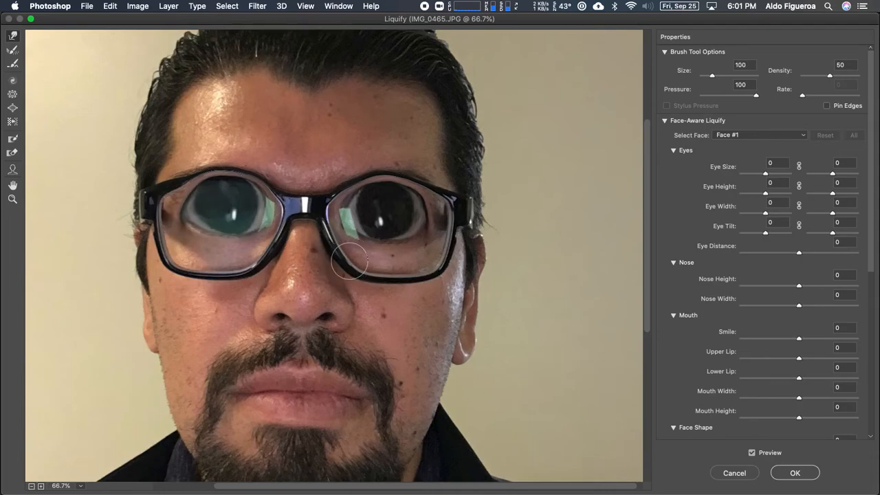
# Narrow the nose by warping its sides and nostrils inward with the Forward Warp tool
pyautogui.moveTo(262, 294); pyautogui.dragTo(289, 277)
pyautogui.moveTo(327, 279)
pyautogui.mouseDown()
pyautogui.moveTo(340, 285)
pyautogui.moveTo(344, 313)
pyautogui.mouseUp()
pyautogui.moveTo(245, 312)
pyautogui.mouseDown()
pyautogui.moveTo(304, 306)
pyautogui.moveTo(306, 315)
pyautogui.mouseUp()
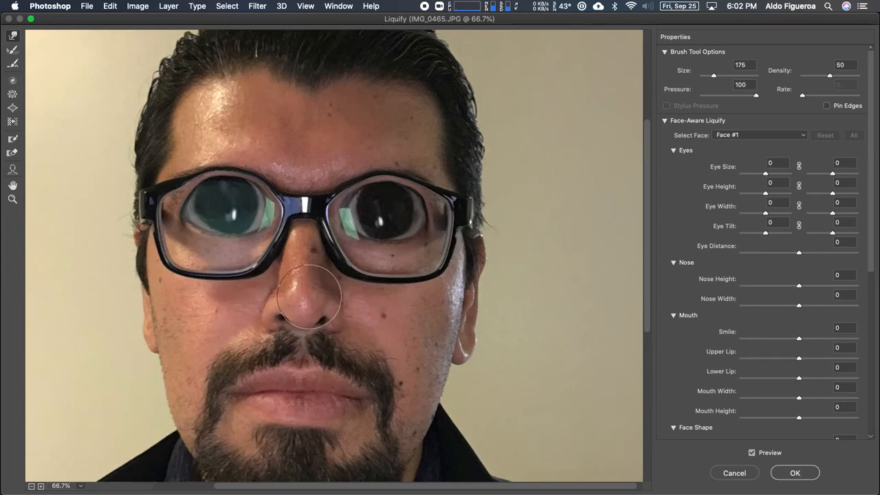
pyautogui.moveTo(335, 242); pyautogui.dragTo(329, 243)
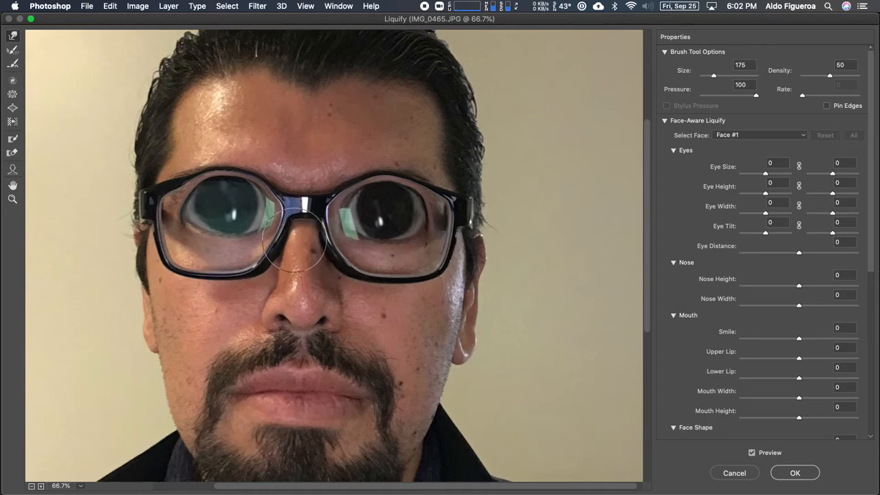
# Shape the mouth into a slight smile and lift the moustache corners with the Forward Warp tool at brush size 300
pyautogui.scroll(-3, 378, 309)
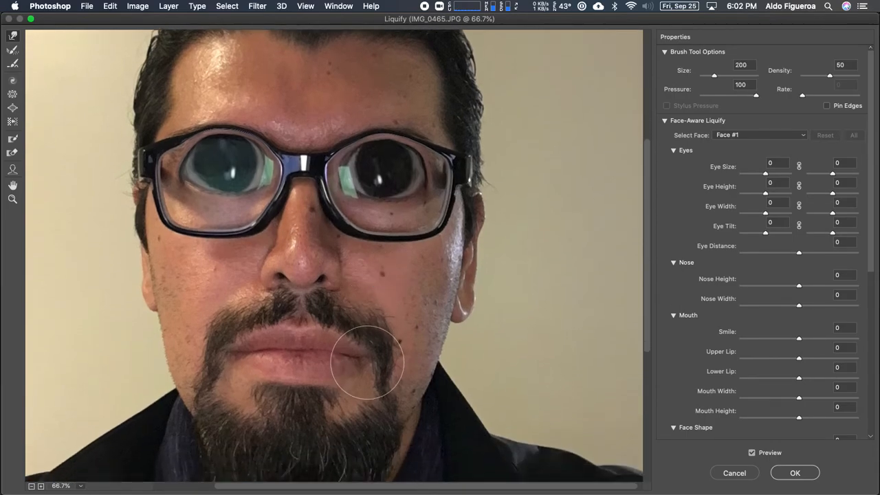
pyautogui.press(']')
pyautogui.press(']')
pyautogui.moveTo(346, 360); pyautogui.dragTo(354, 355)
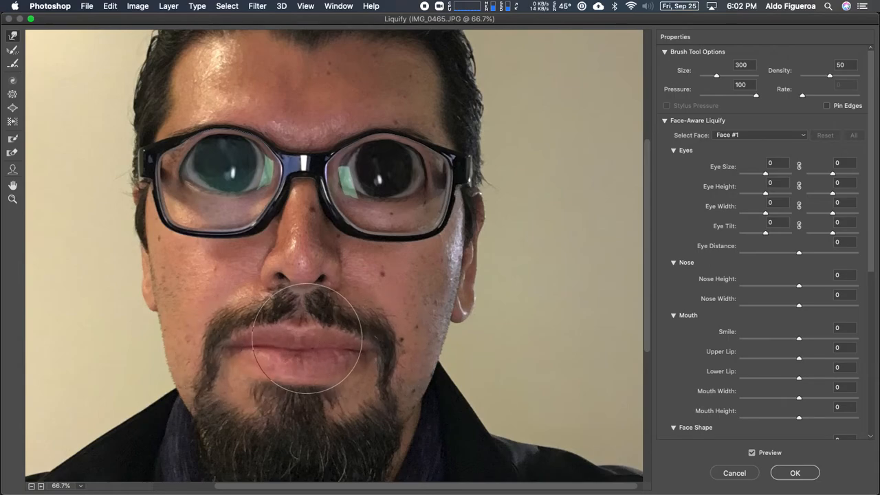
pyautogui.moveTo(301, 352)
pyautogui.mouseDown()
pyautogui.moveTo(300, 361)
pyautogui.moveTo(290, 355)
pyautogui.mouseUp()
pyautogui.moveTo(388, 354); pyautogui.dragTo(384, 346)
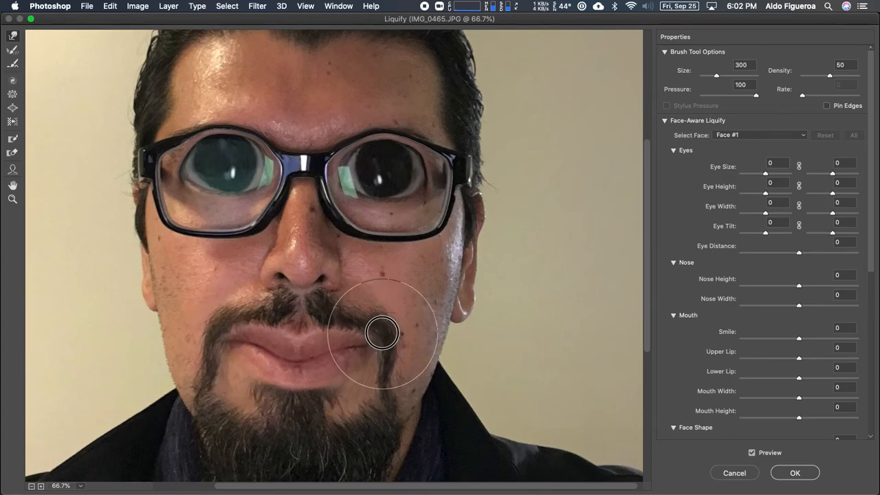
pyautogui.moveTo(212, 336); pyautogui.dragTo(217, 323)
pyautogui.moveTo(333, 356); pyautogui.dragTo(302, 351)
# Refine the fuller, smiling lips and reshape the sides of the moustache with the Forward Warp tool
pyautogui.press(']')
pyautogui.moveTo(312, 365)
pyautogui.mouseDown()
pyautogui.moveTo(303, 358)
pyautogui.moveTo(325, 366)
pyautogui.moveTo(277, 384)
pyautogui.mouseUp()
pyautogui.moveTo(303, 342); pyautogui.dragTo(305, 329)
pyautogui.moveTo(324, 366); pyautogui.dragTo(288, 354)
pyautogui.moveTo(349, 359)
pyautogui.mouseDown()
pyautogui.moveTo(344, 354)
pyautogui.moveTo(375, 337)
pyautogui.mouseUp()
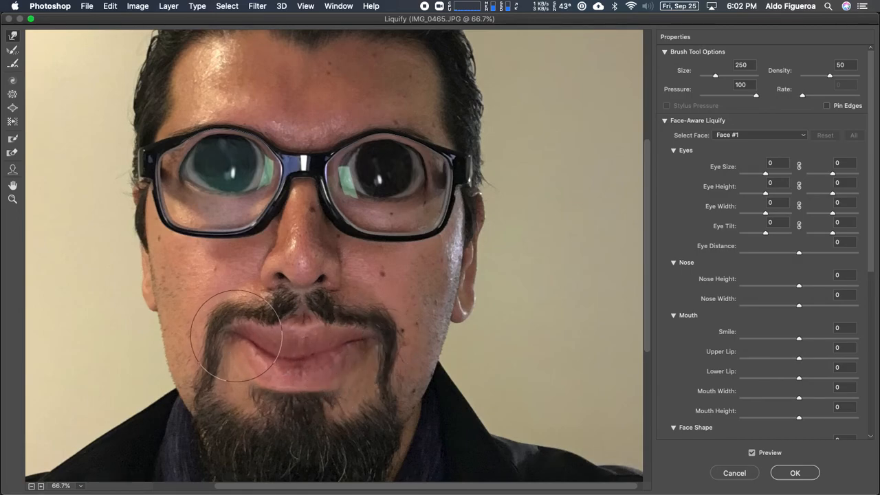
pyautogui.moveTo(206, 367); pyautogui.dragTo(208, 386)
pyautogui.moveTo(401, 377); pyautogui.dragTo(390, 381)
# Slim both cheeks and ears inward with the Push Left tool at brush size 600
pyautogui.press('super+minus')
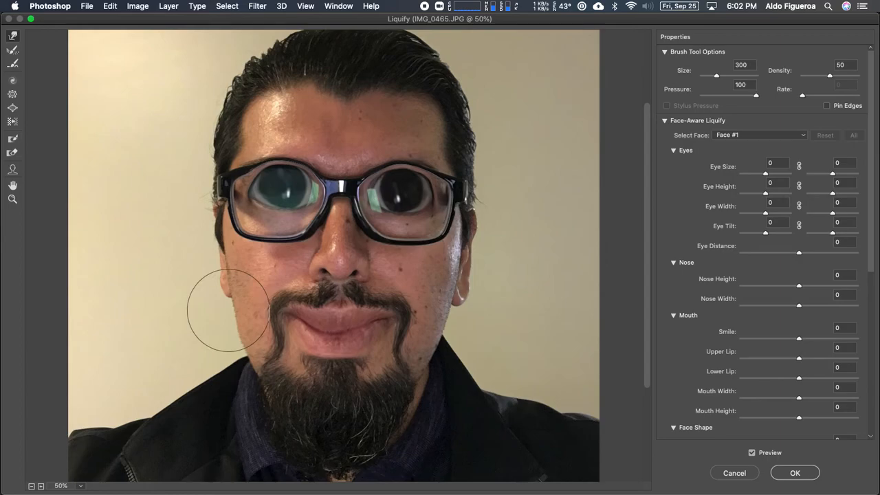
pyautogui.click(12, 122)
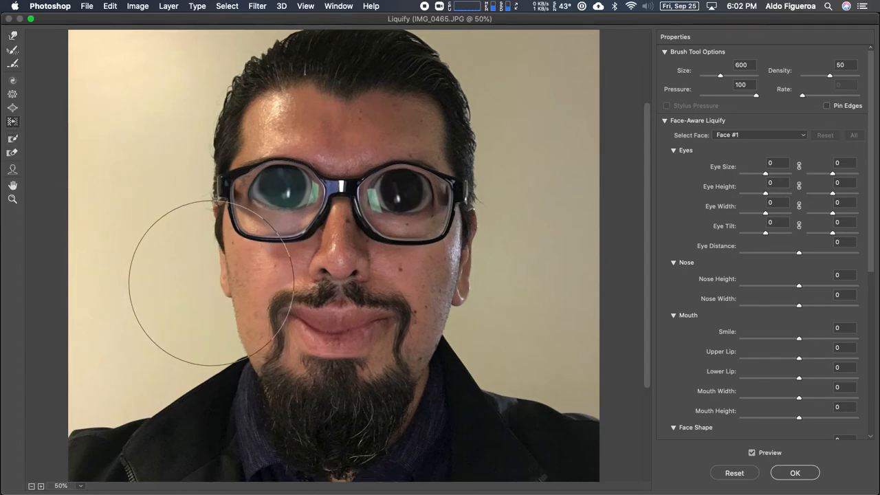
pyautogui.moveTo(216, 278); pyautogui.dragTo(218, 250)
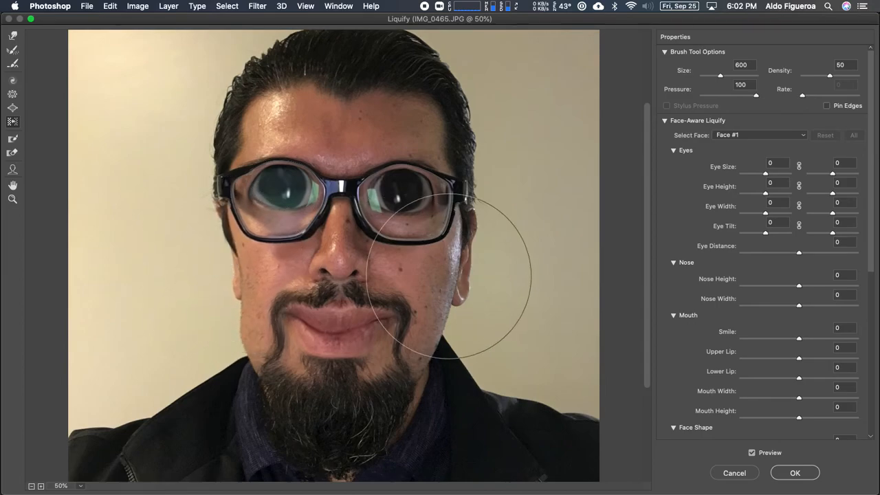
pyautogui.moveTo(468, 284); pyautogui.dragTo(468, 265)
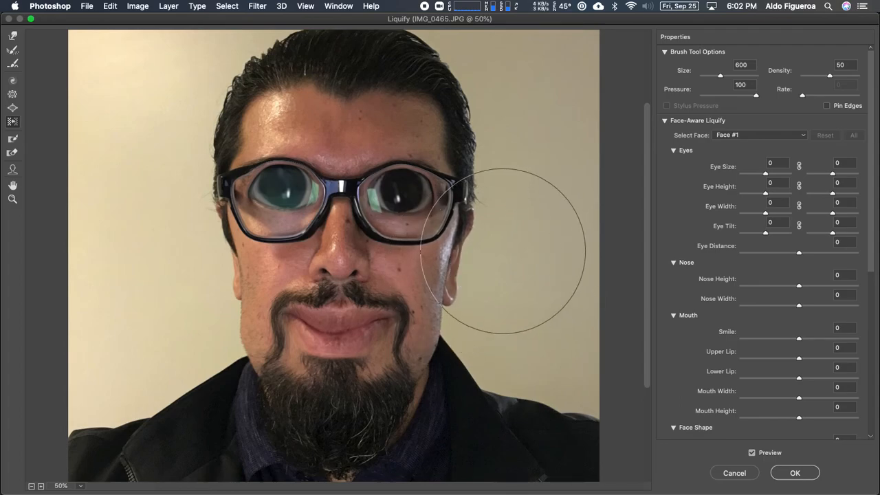
# Raise the top of the hair with the Push Left tool at brush size 900, and lengthen the beard downward
pyautogui.press('super+minus')
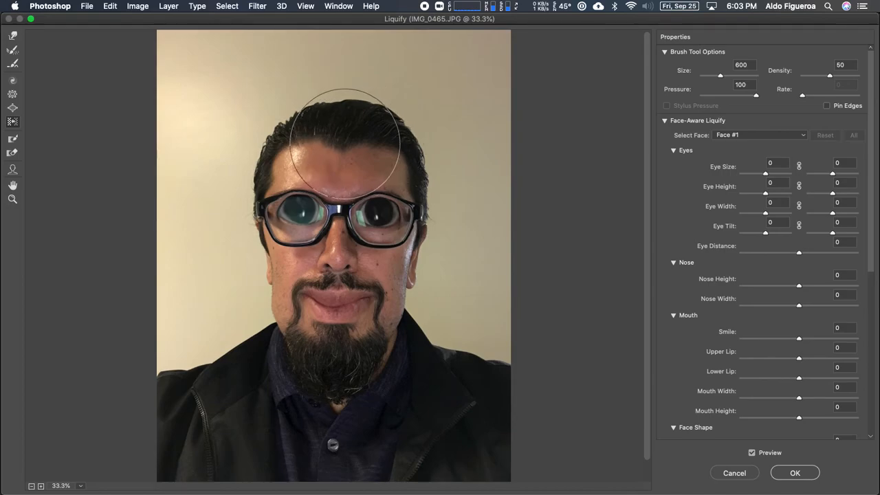
pyautogui.press(']')
pyautogui.press(']')
pyautogui.press(']')
pyautogui.press(']')
pyautogui.press(']')
pyautogui.press(']')
pyautogui.press(']')
pyautogui.press(']')
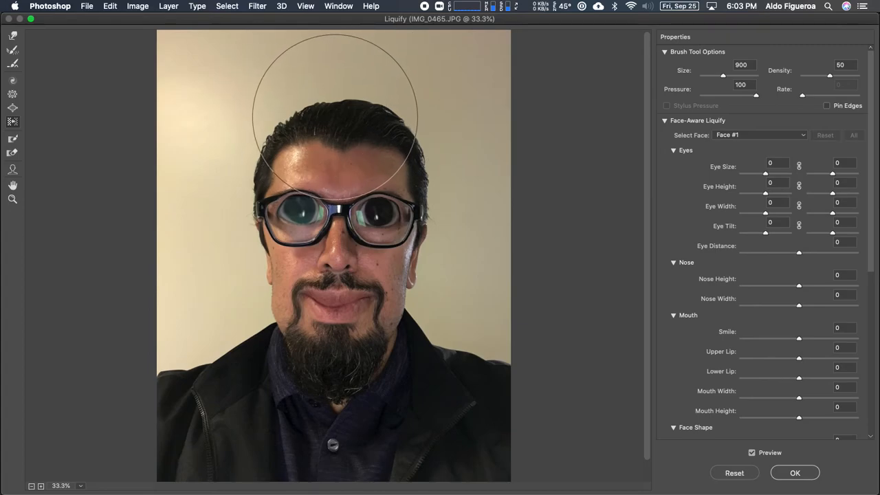
pyautogui.moveTo(342, 117)
pyautogui.mouseDown()
pyautogui.moveTo(342, 133)
pyautogui.moveTo(350, 131)
pyautogui.moveTo(336, 128)
pyautogui.moveTo(376, 122)
pyautogui.moveTo(403, 132)
pyautogui.moveTo(357, 120)
pyautogui.moveTo(294, 127)
pyautogui.moveTo(284, 138)
pyautogui.moveTo(289, 101)
pyautogui.moveTo(280, 104)
pyautogui.mouseUp()
pyautogui.press('super+alt+z')
pyautogui.moveTo(402, 367)
pyautogui.mouseDown()
pyautogui.moveTo(340, 403)
pyautogui.moveTo(359, 400)
pyautogui.moveTo(335, 394)
pyautogui.moveTo(314, 403)
pyautogui.moveTo(340, 407)
pyautogui.mouseUp()
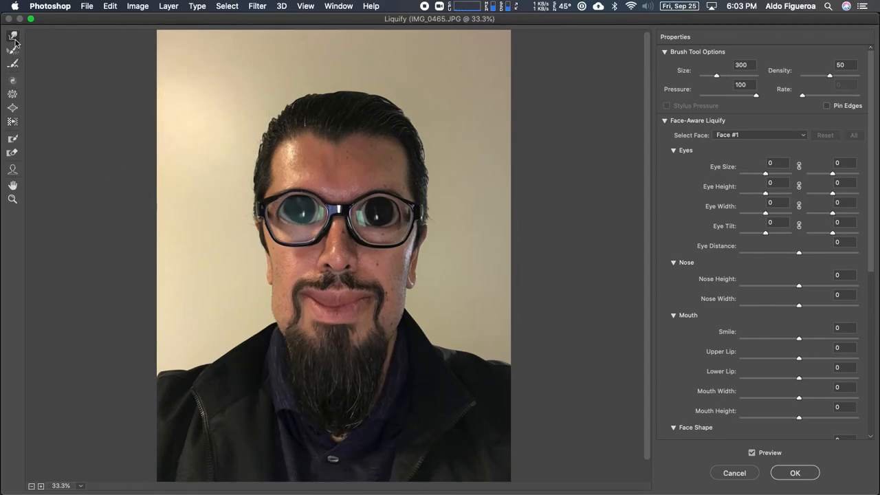
# Pull the hair up and out into a tall, flat-topped shape with the Forward Warp tool at brush size 500
pyautogui.press(']')
pyautogui.press(']')
pyautogui.moveTo(348, 101)
pyautogui.mouseDown()
pyautogui.moveTo(381, 83)
pyautogui.moveTo(374, 100)
pyautogui.moveTo(395, 101)
pyautogui.moveTo(343, 93)
pyautogui.moveTo(333, 80)
pyautogui.moveTo(348, 85)
pyautogui.moveTo(278, 93)
pyautogui.moveTo(250, 120)
pyautogui.moveTo(310, 106)
pyautogui.moveTo(335, 88)
pyautogui.moveTo(372, 92)
pyautogui.moveTo(376, 83)
pyautogui.moveTo(412, 98)
pyautogui.mouseUp()
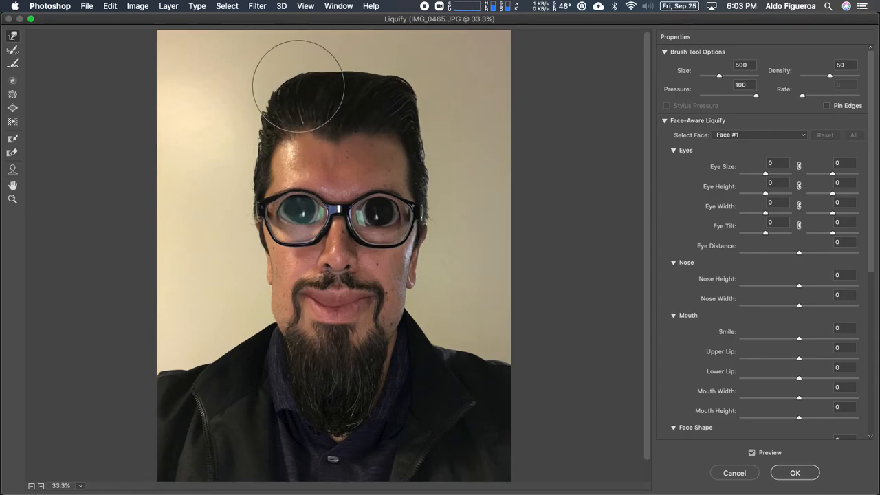
pyautogui.moveTo(265, 121); pyautogui.dragTo(258, 112)
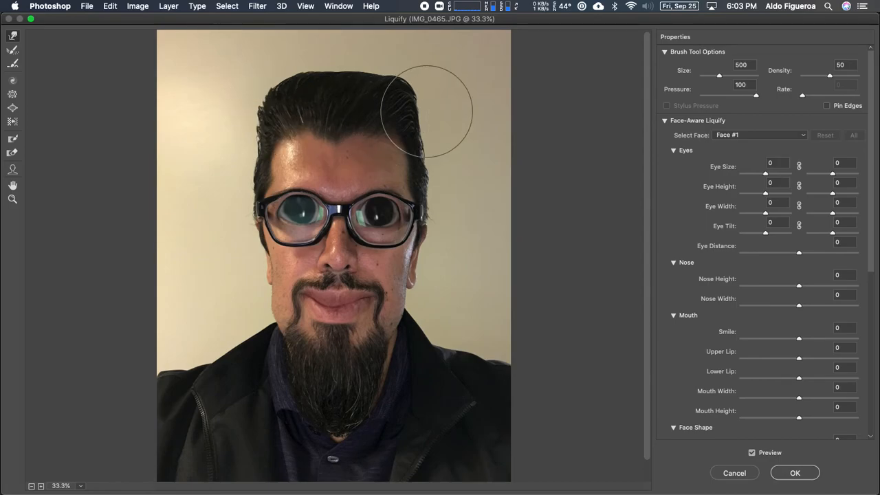
pyautogui.moveTo(424, 88)
pyautogui.mouseDown()
pyautogui.moveTo(417, 59)
pyautogui.moveTo(413, 78)
pyautogui.moveTo(396, 86)
pyautogui.mouseUp()
pyautogui.moveTo(278, 89)
pyautogui.mouseDown()
pyautogui.moveTo(267, 83)
pyautogui.moveTo(287, 87)
pyautogui.moveTo(265, 102)
pyautogui.moveTo(296, 122)
pyautogui.mouseUp()
pyautogui.moveTo(413, 117)
pyautogui.mouseDown()
pyautogui.moveTo(422, 88)
pyautogui.moveTo(426, 115)
pyautogui.mouseUp()
# Push the sides of the hair and both lower ears inward with the Forward Warp tool
pyautogui.moveTo(248, 94); pyautogui.dragTo(260, 99)
pyautogui.moveTo(252, 148); pyautogui.dragTo(261, 151)
pyautogui.moveTo(431, 154); pyautogui.dragTo(419, 151)
pyautogui.moveTo(429, 276); pyautogui.dragTo(420, 279)
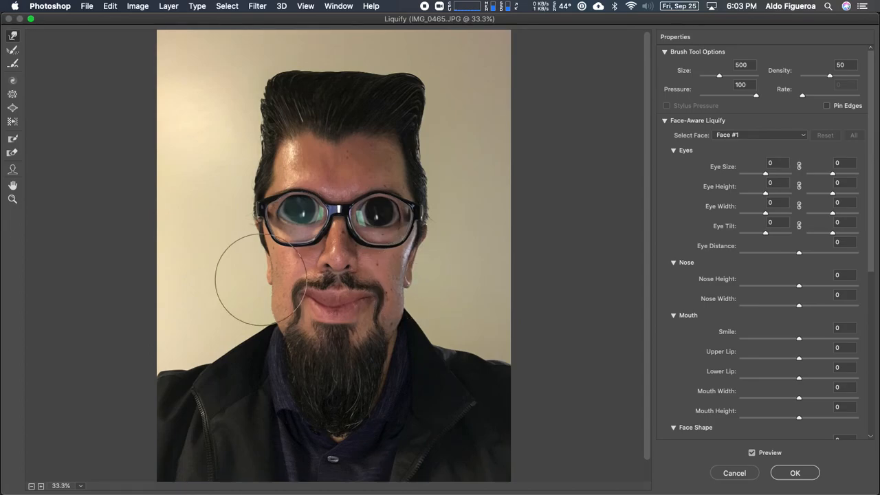
pyautogui.moveTo(252, 274); pyautogui.dragTo(259, 272)
pyautogui.moveTo(412, 276)
pyautogui.mouseDown()
pyautogui.moveTo(342, 275)
pyautogui.moveTo(270, 290)
pyautogui.mouseUp()
# Stretch the top of the ear on the portrait's right side into a point with the Forward Warp tool at brush size 125
pyautogui.press('super+plus')
pyautogui.press('super+plus')
pyautogui.press('super+plus')
pyautogui.press('[')
pyautogui.press('[')
pyautogui.press('[')
pyautogui.press('[')
pyautogui.press('[')
pyautogui.press('[')
pyautogui.press('[')
pyautogui.press('[')
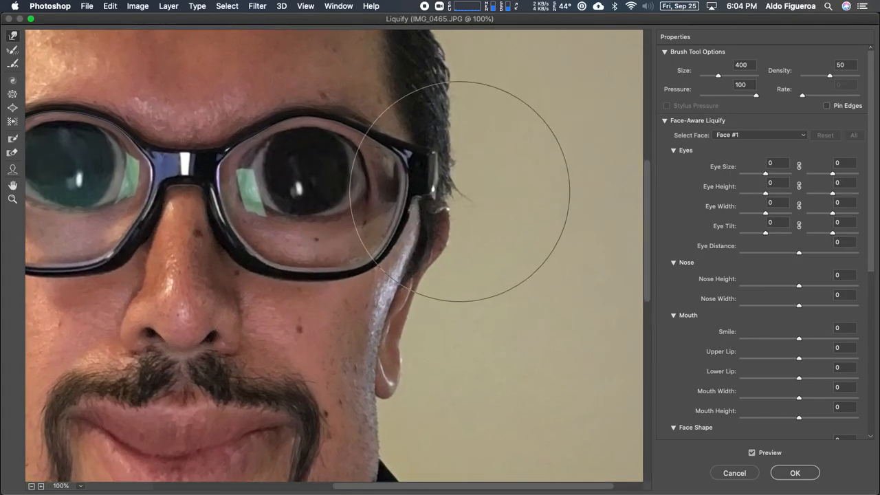
pyautogui.moveTo(451, 214)
pyautogui.mouseDown()
pyautogui.moveTo(455, 202)
pyautogui.moveTo(477, 196)
pyautogui.moveTo(463, 222)
pyautogui.moveTo(477, 172)
pyautogui.moveTo(471, 191)
pyautogui.moveTo(484, 196)
pyautogui.moveTo(458, 230)
pyautogui.mouseUp()
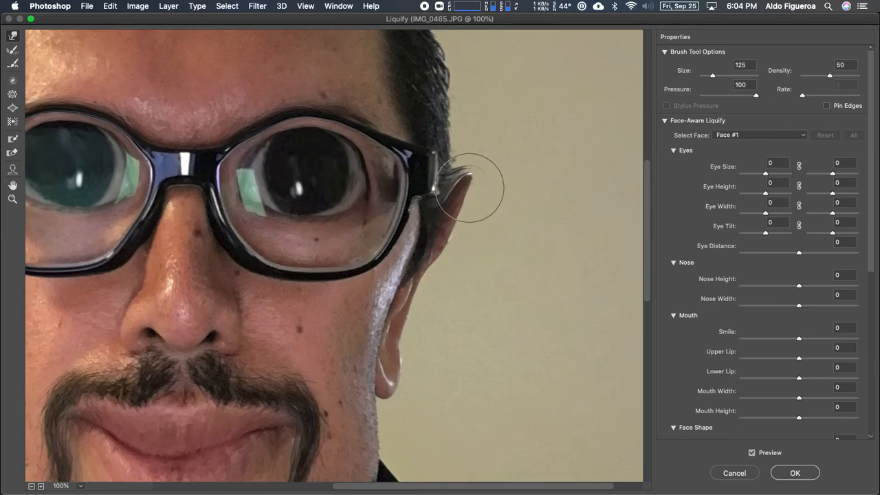
# Pull the top of the ear on the portrait's left side outward into a matching point
pyautogui.moveTo(257, 273); pyautogui.dragTo(421, 280)
pyautogui.moveTo(293, 256); pyautogui.dragTo(360, 257)
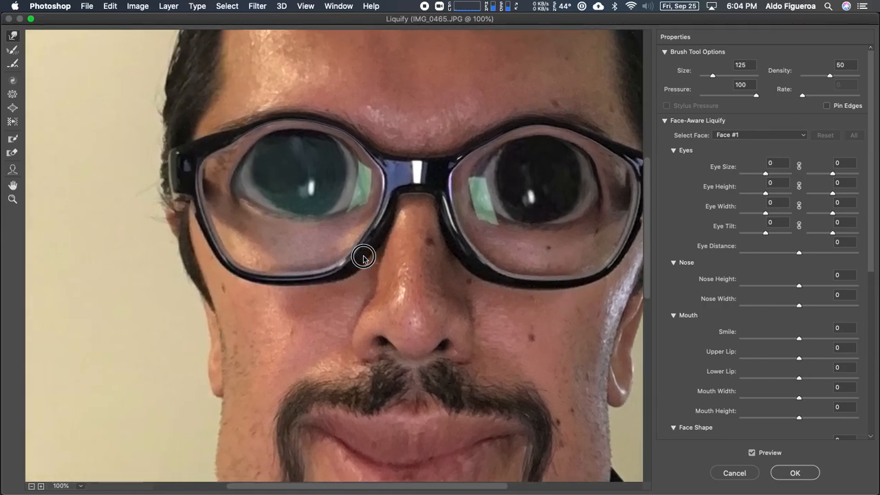
pyautogui.moveTo(157, 215)
pyautogui.mouseDown()
pyautogui.moveTo(141, 202)
pyautogui.moveTo(154, 218)
pyautogui.moveTo(143, 206)
pyautogui.moveTo(155, 202)
pyautogui.moveTo(158, 226)
pyautogui.moveTo(147, 229)
pyautogui.moveTo(149, 199)
pyautogui.moveTo(141, 197)
pyautogui.mouseUp()
pyautogui.moveTo(320, 251)
pyautogui.mouseDown()
pyautogui.moveTo(193, 254)
pyautogui.moveTo(265, 255)
pyautogui.mouseUp()
pyautogui.moveTo(100, 199)
pyautogui.mouseDown()
pyautogui.moveTo(102, 189)
pyautogui.moveTo(105, 216)
pyautogui.moveTo(96, 213)
pyautogui.moveTo(117, 227)
pyautogui.moveTo(122, 220)
pyautogui.moveTo(113, 226)
pyautogui.moveTo(127, 271)
pyautogui.moveTo(95, 202)
pyautogui.moveTo(98, 230)
pyautogui.moveTo(112, 226)
pyautogui.moveTo(75, 172)
pyautogui.mouseUp()
# Apply the finished Liquify distortion to the duplicate layer
pyautogui.press('super+minus')
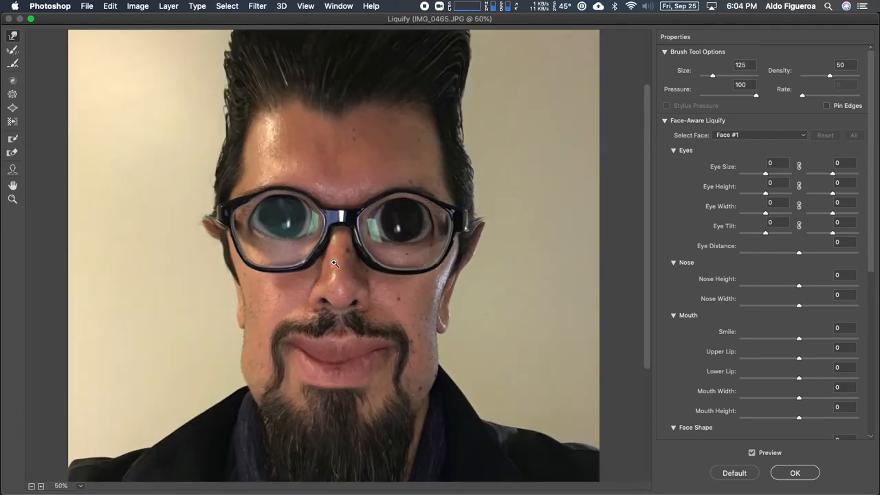
pyautogui.press('super+minus')
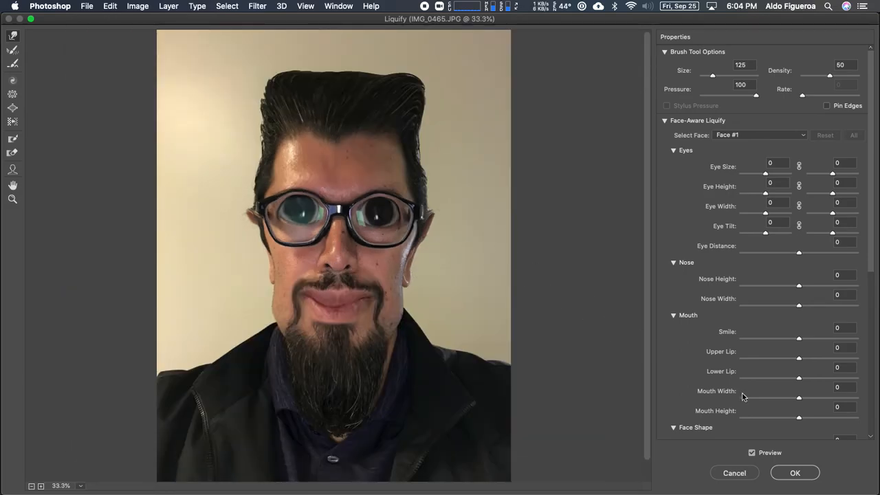
pyautogui.click(795, 473)
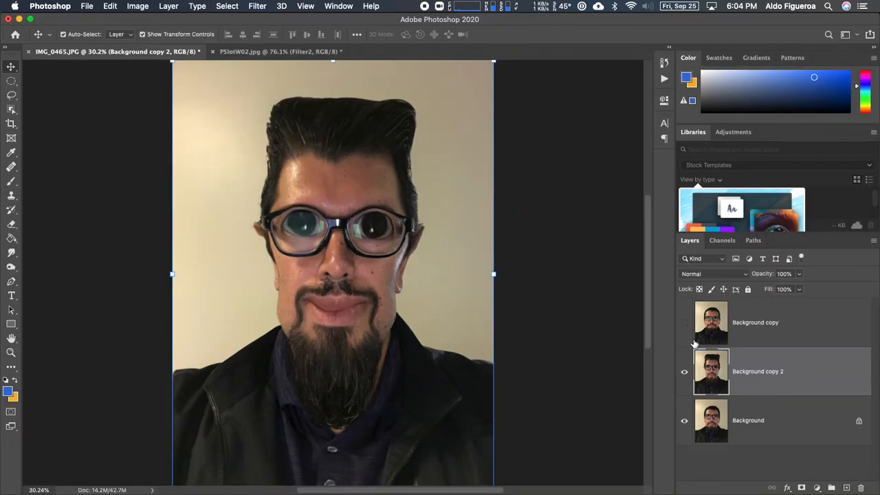
# Toggle the visibility of the Background copy 2 layer to compare the caricature with the original portrait
pyautogui.click(685, 372)
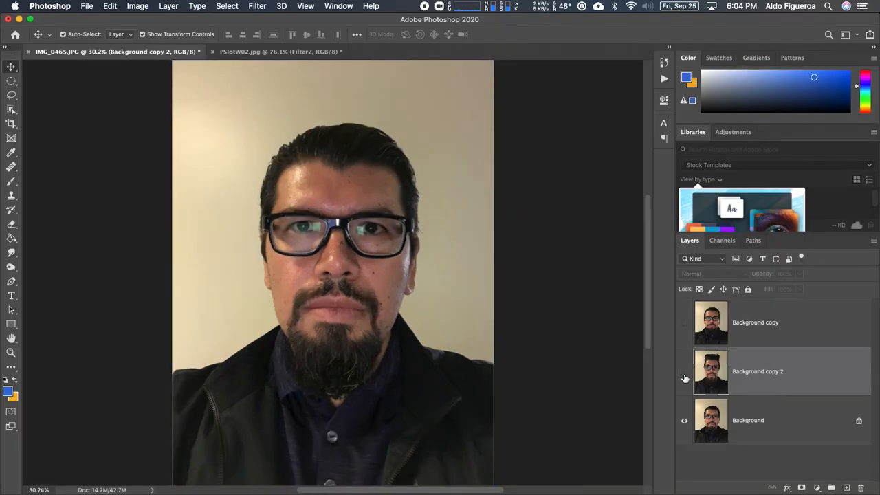
pyautogui.click(685, 377)
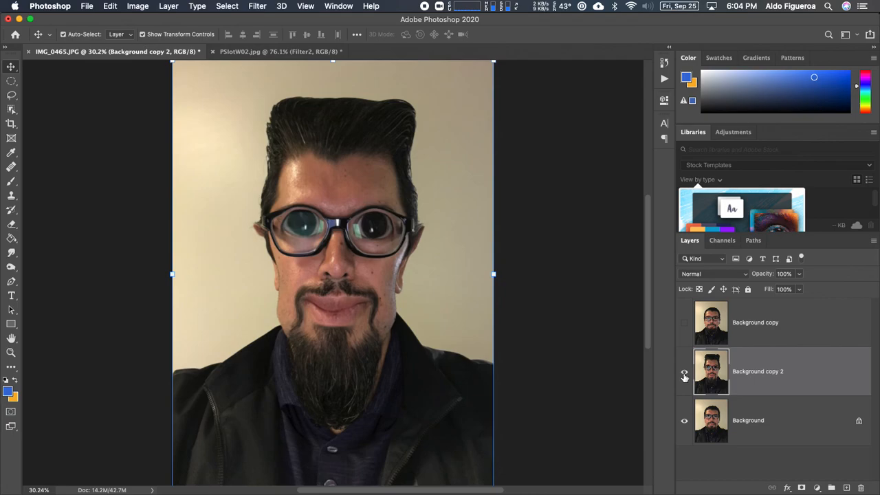
pyautogui.click(684, 377)
pyautogui.click(685, 376)
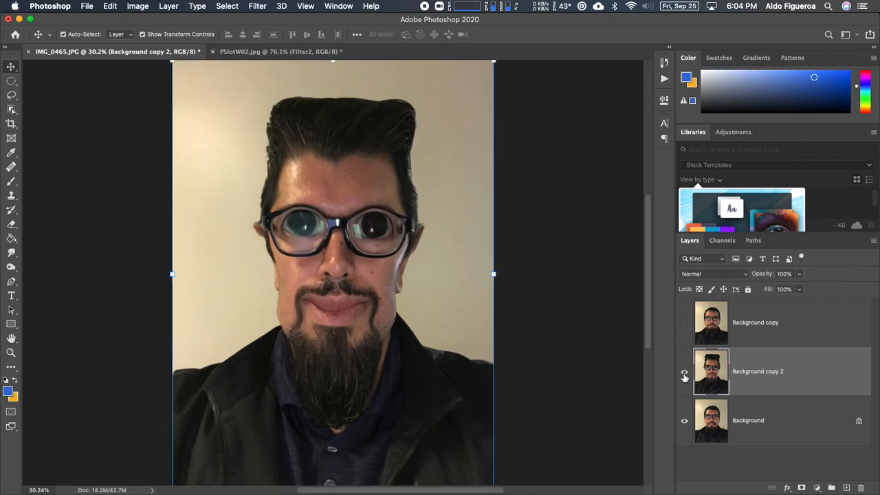